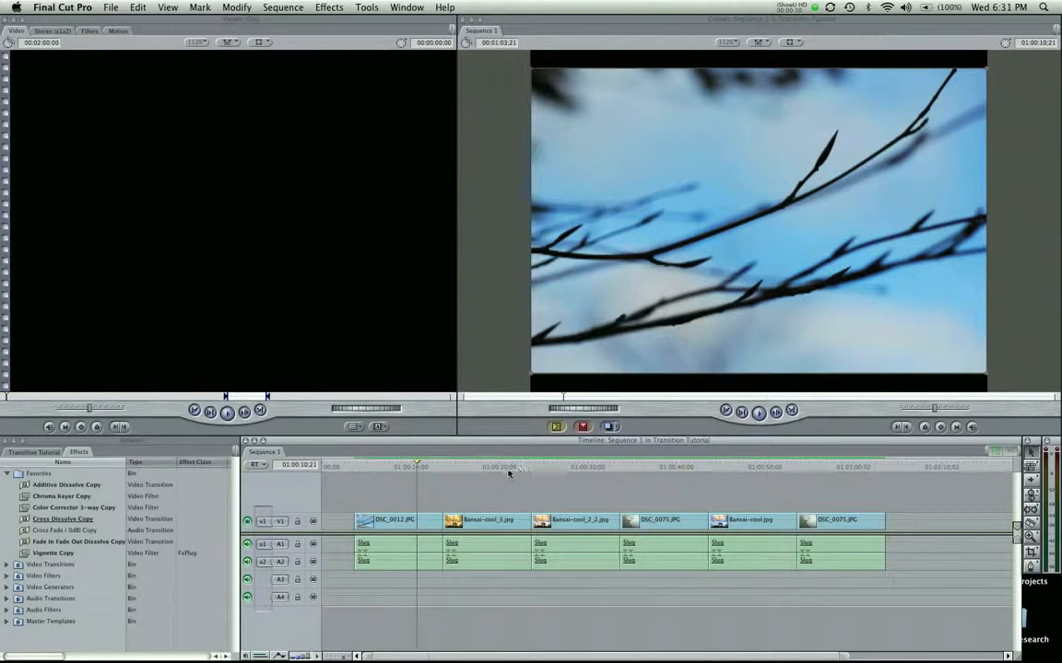
Step: Add a Cross Dissolve video transition at the cut between Bansai-cool_2_2.jpg and the first DSC_0075.JPG clip
{"action": "left_click", "coordinate": [528, 467]}
{"action": "left_click_drag", "start_coordinate": [528, 467], "coordinate": [620, 468]}
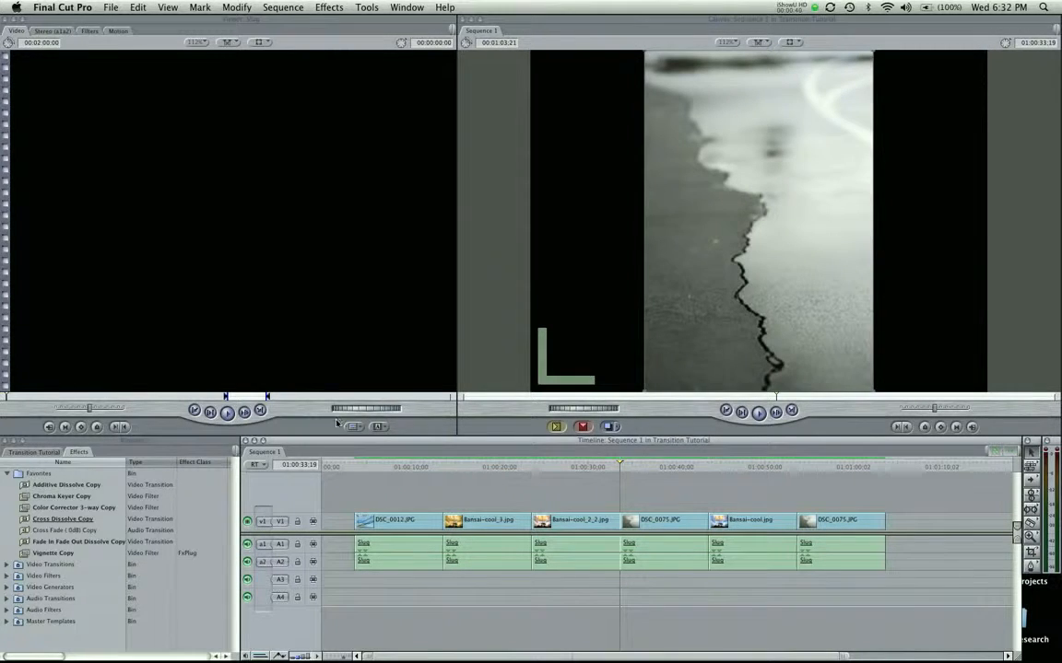
{"action": "left_click", "coordinate": [318, 7]}
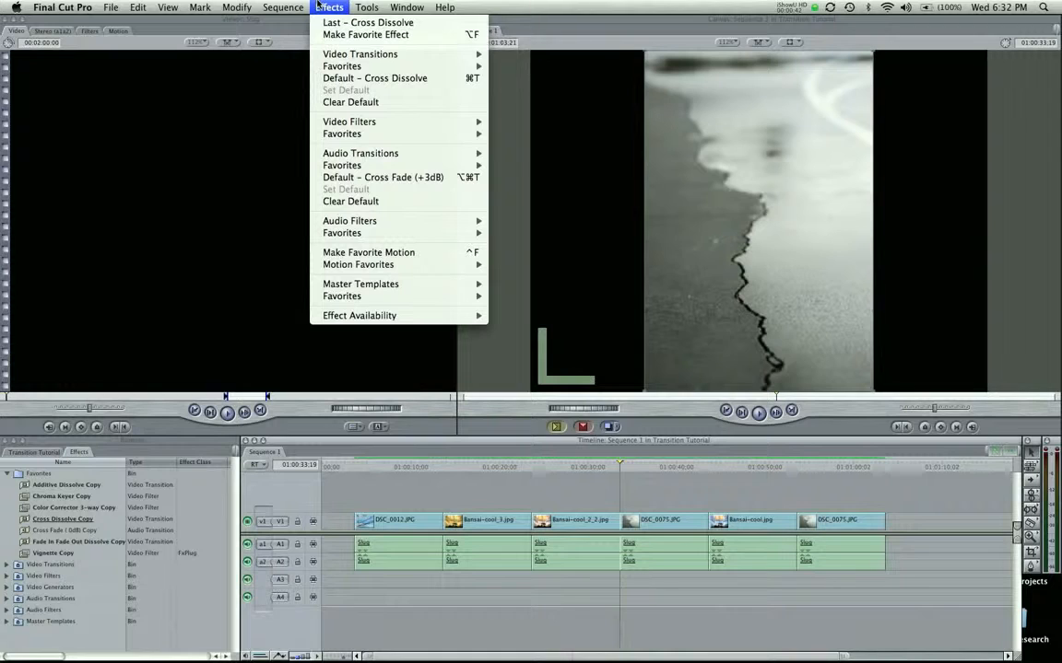
{"action": "mouse_move", "coordinate": [465, 55]}
{"action": "mouse_move", "coordinate": [533, 115]}
{"action": "mouse_move", "coordinate": [537, 92]}
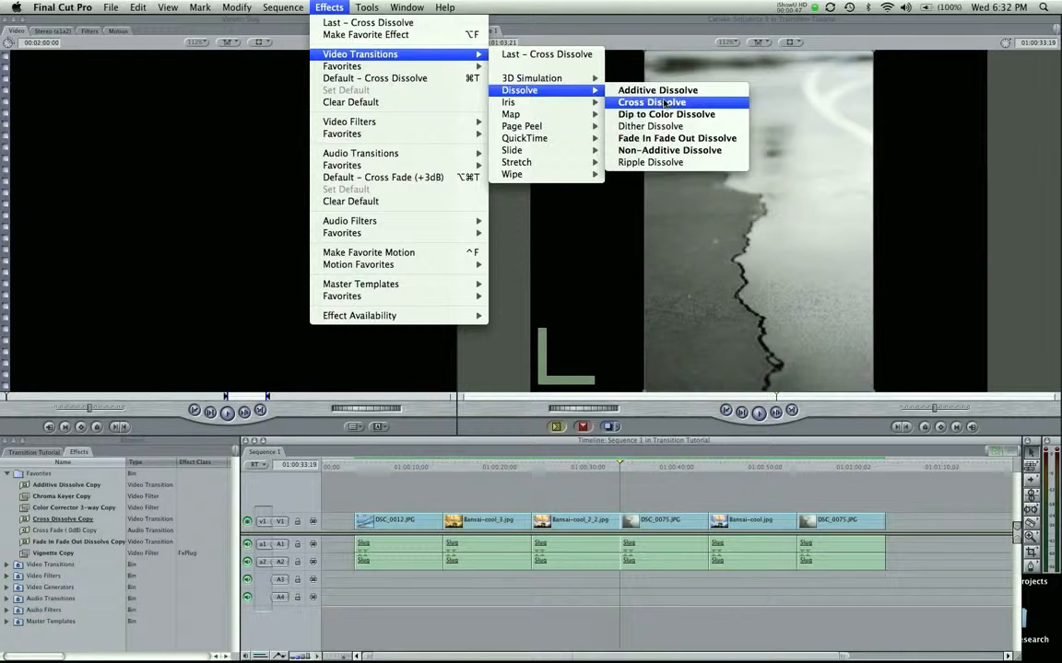
{"action": "left_click", "coordinate": [665, 102]}
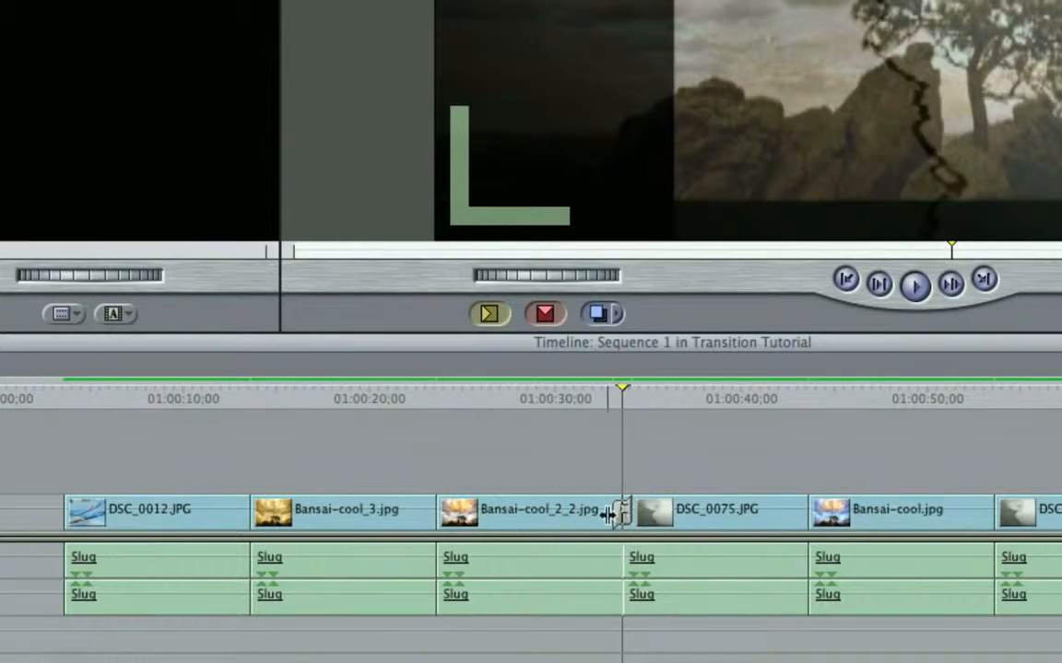
Step: Scrub and play the sequence through the cross dissolve to preview how the two images blend
{"action": "left_click", "coordinate": [617, 401]}
{"action": "left_click_drag", "start_coordinate": [600, 402], "coordinate": [554, 398]}
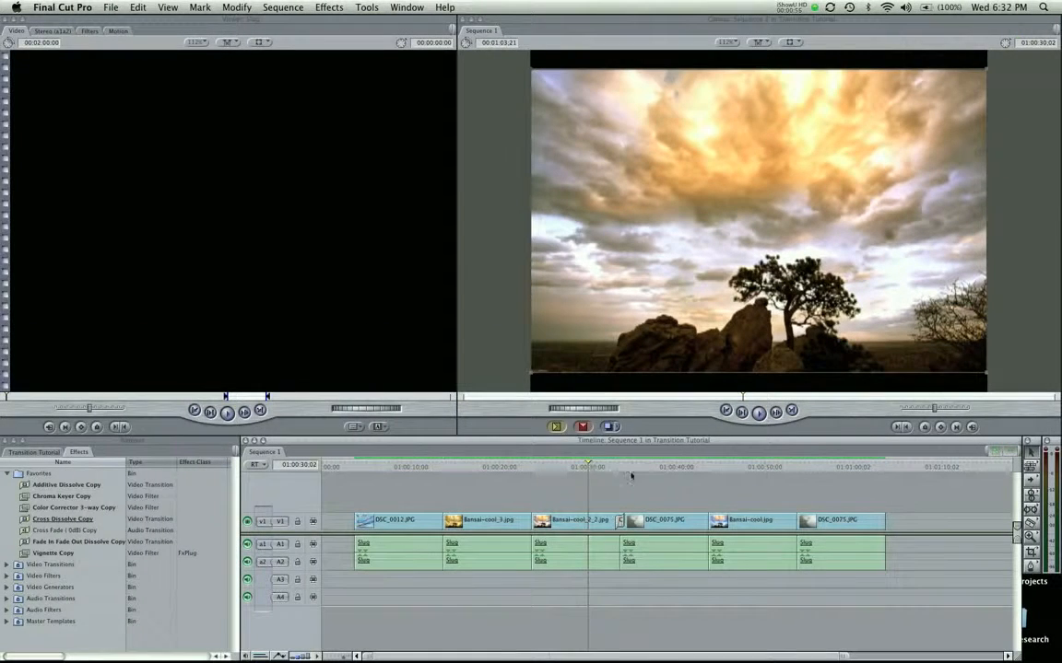
{"action": "left_click", "coordinate": [616, 467]}
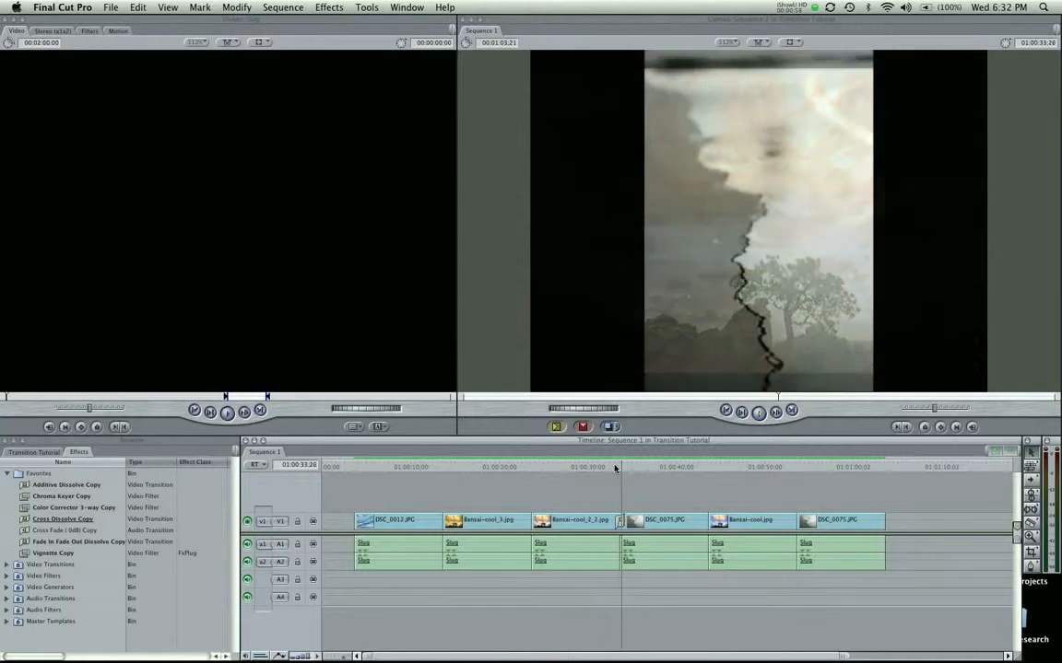
{"action": "key", "text": "space"}
Step: Delete the cross dissolve between Bansai-cool_2_2.jpg and DSC_0075.JPG, with the playhead at the start of the last clip
{"action": "left_click", "coordinate": [619, 522]}
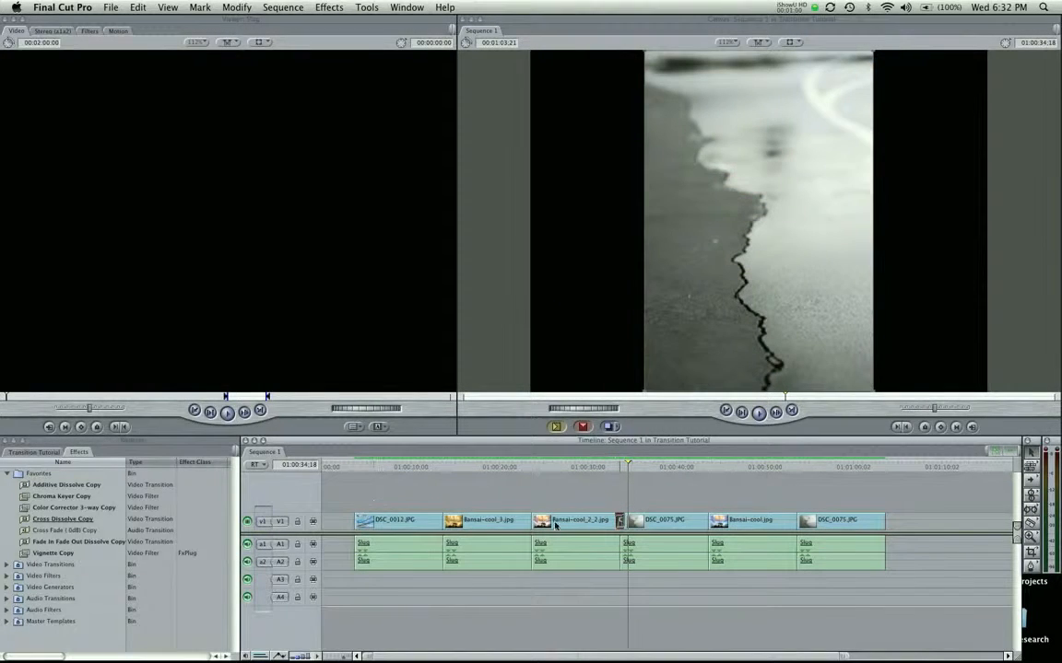
{"action": "left_click_drag", "start_coordinate": [427, 469], "coordinate": [798, 471]}
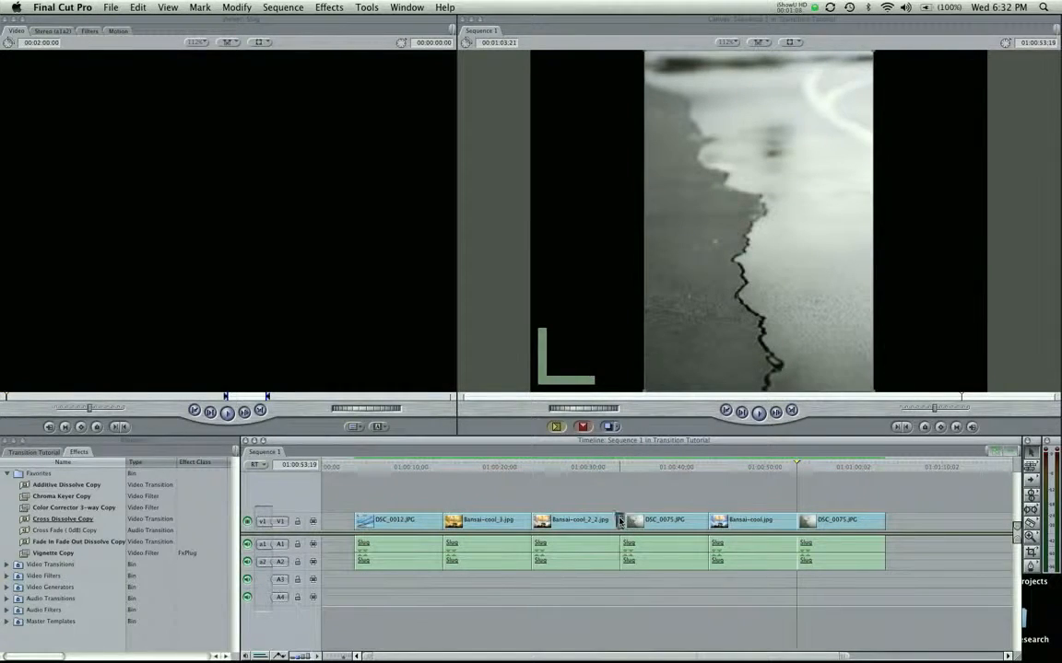
{"action": "key", "text": "Delete"}
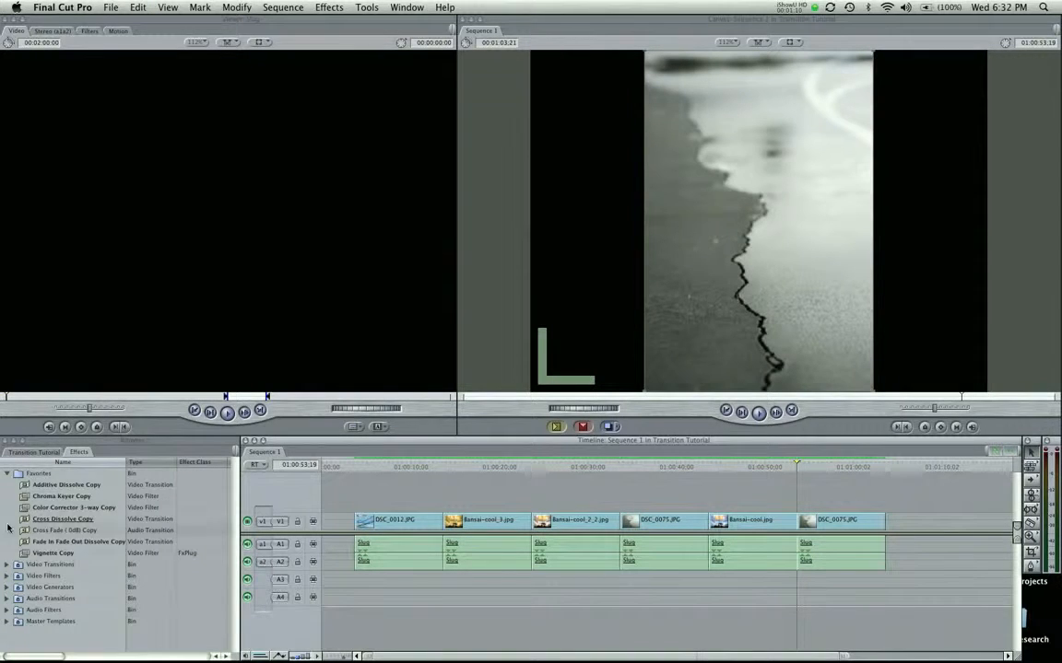
Step: Expand the Video Transitions and Dissolve bins and set Fade In Fade Out Dissolve as the default transition
{"action": "left_click", "coordinate": [7, 564]}
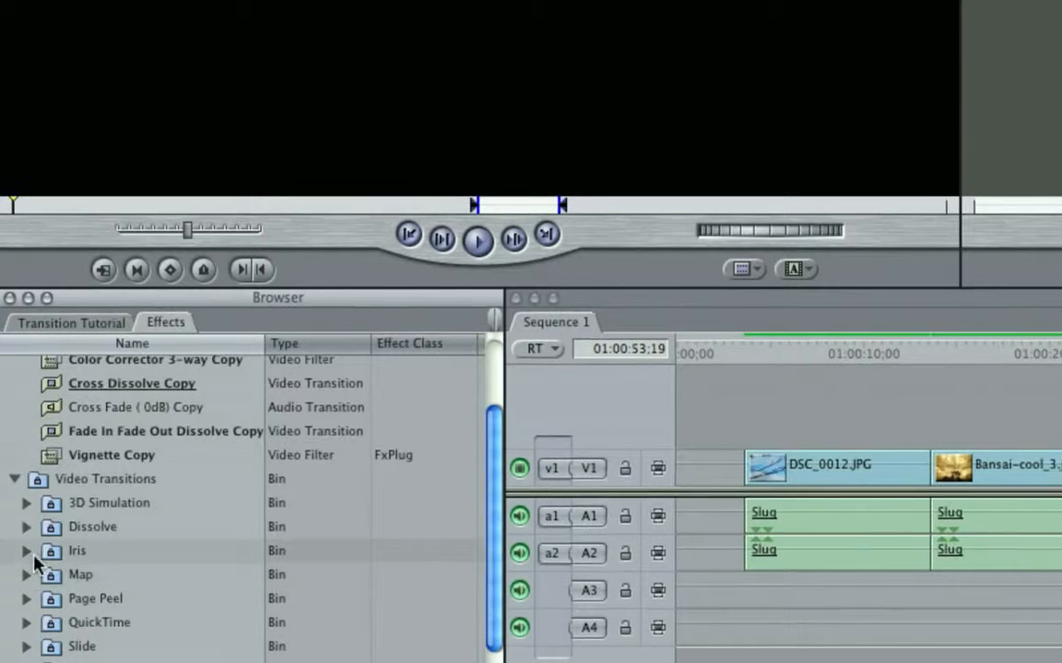
{"action": "left_click", "coordinate": [13, 550]}
{"action": "scroll", "coordinate": [125, 564], "scroll_direction": "down", "scroll_amount": 3}
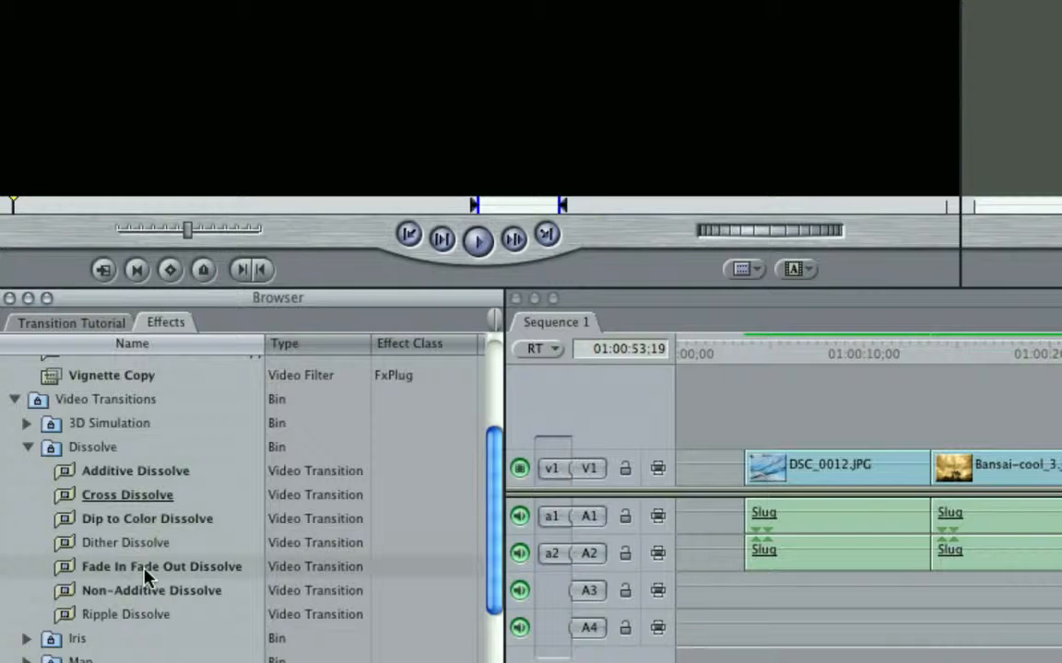
{"action": "right_click", "coordinate": [145, 572]}
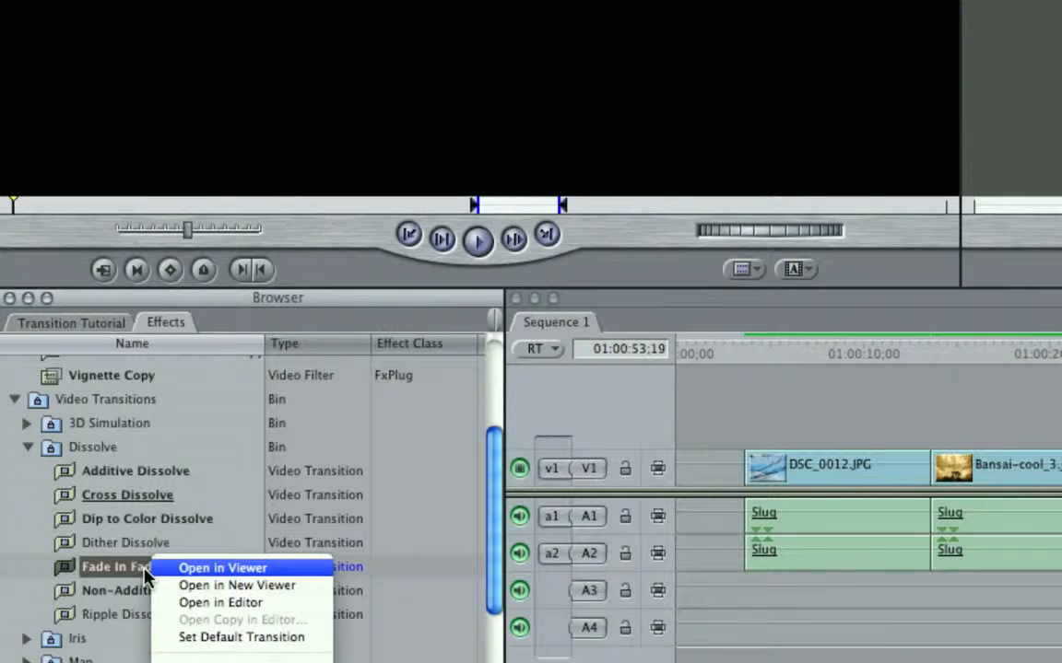
{"action": "left_click", "coordinate": [250, 637]}
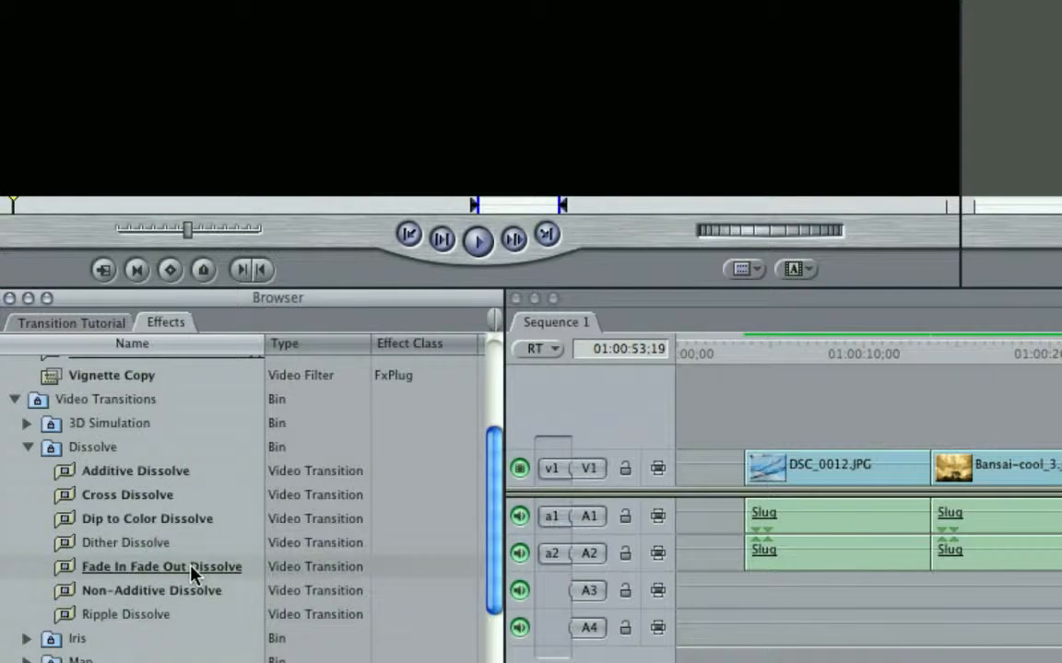
{"action": "left_click", "coordinate": [157, 568]}
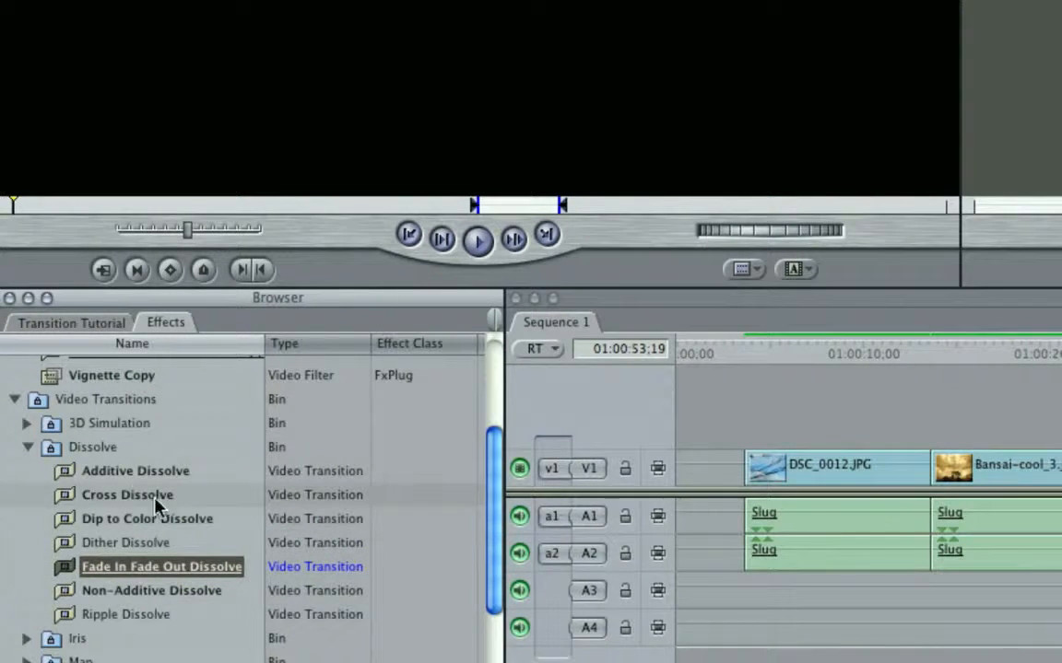
Step: Set Cross Dissolve as the default transition and apply it at the cut between DSC_0012.JPG and Bansai-cool_3.jpg
{"action": "right_click", "coordinate": [157, 502]}
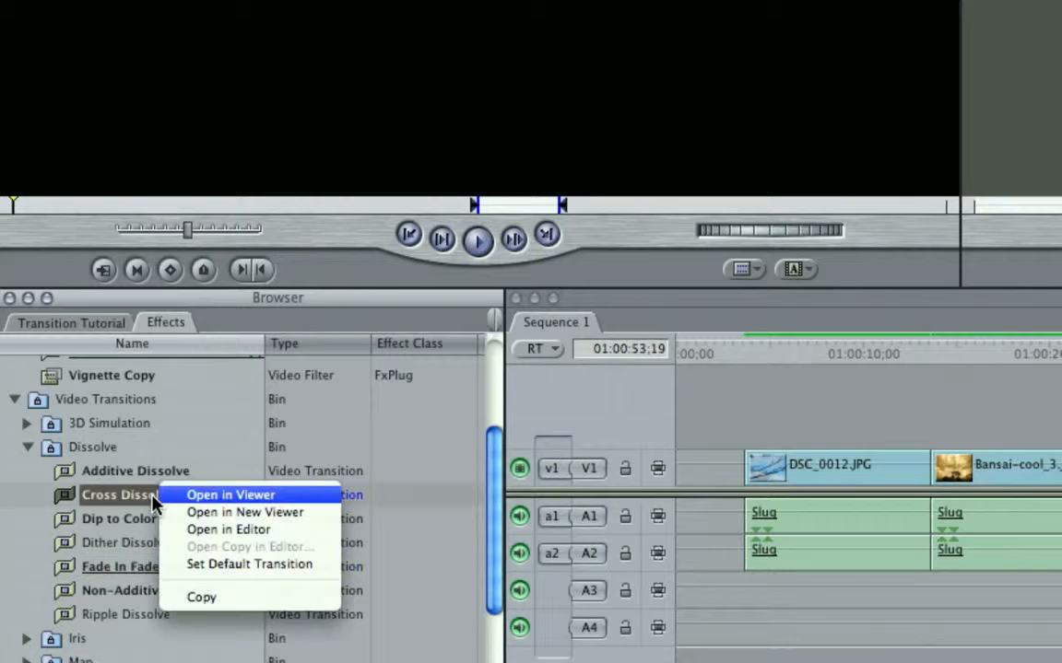
{"action": "left_click", "coordinate": [213, 567]}
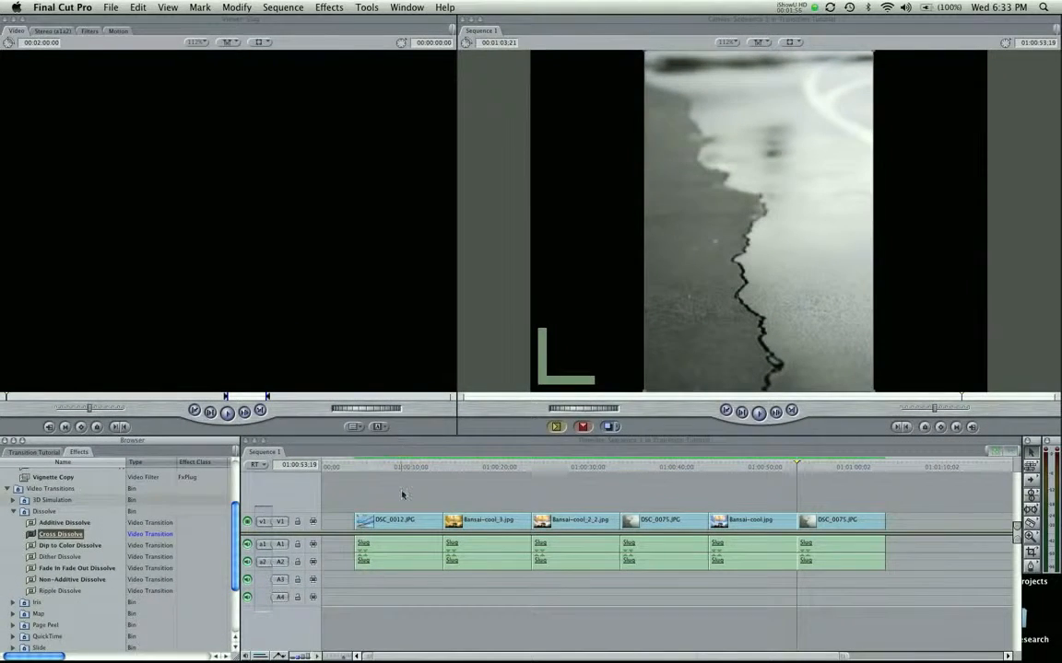
{"action": "left_click_drag", "start_coordinate": [373, 466], "coordinate": [440, 470]}
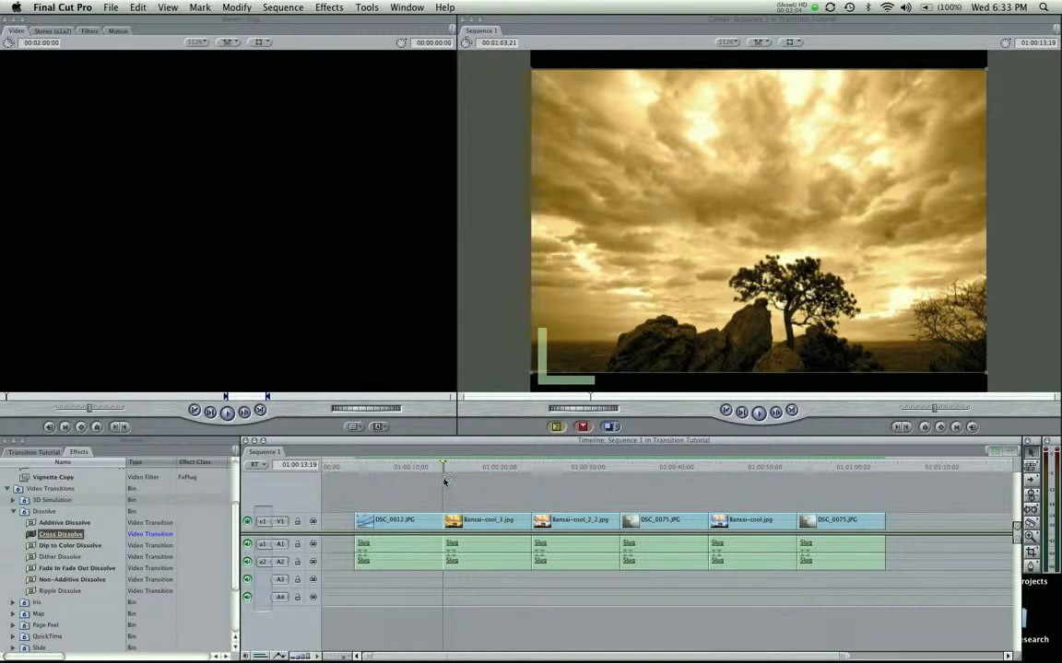
{"action": "key", "text": "super+t"}
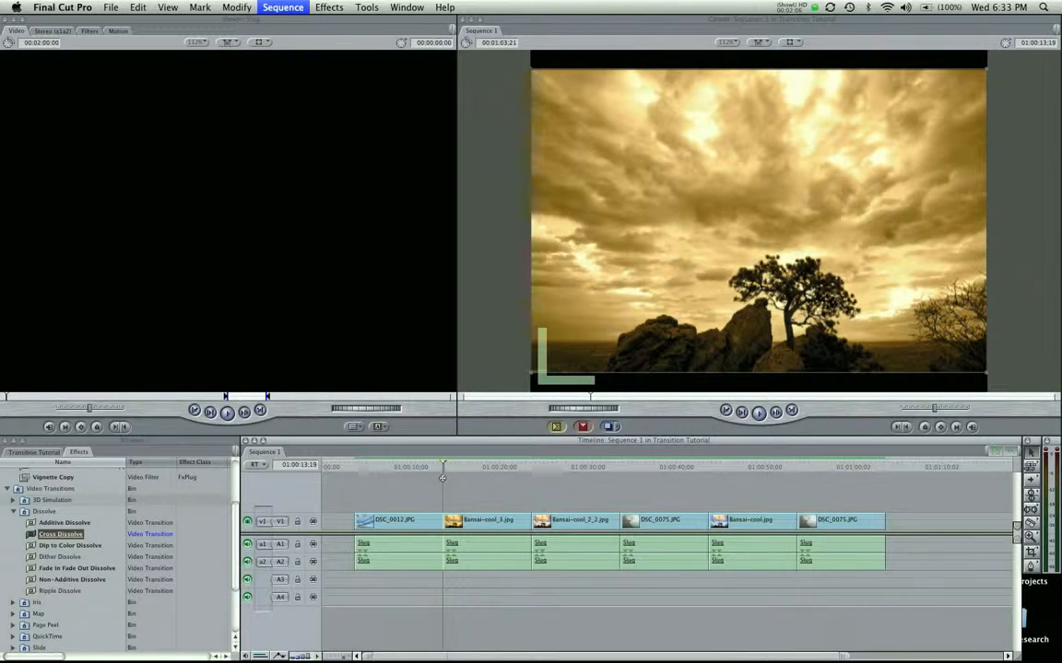
{"action": "left_click", "coordinate": [440, 469]}
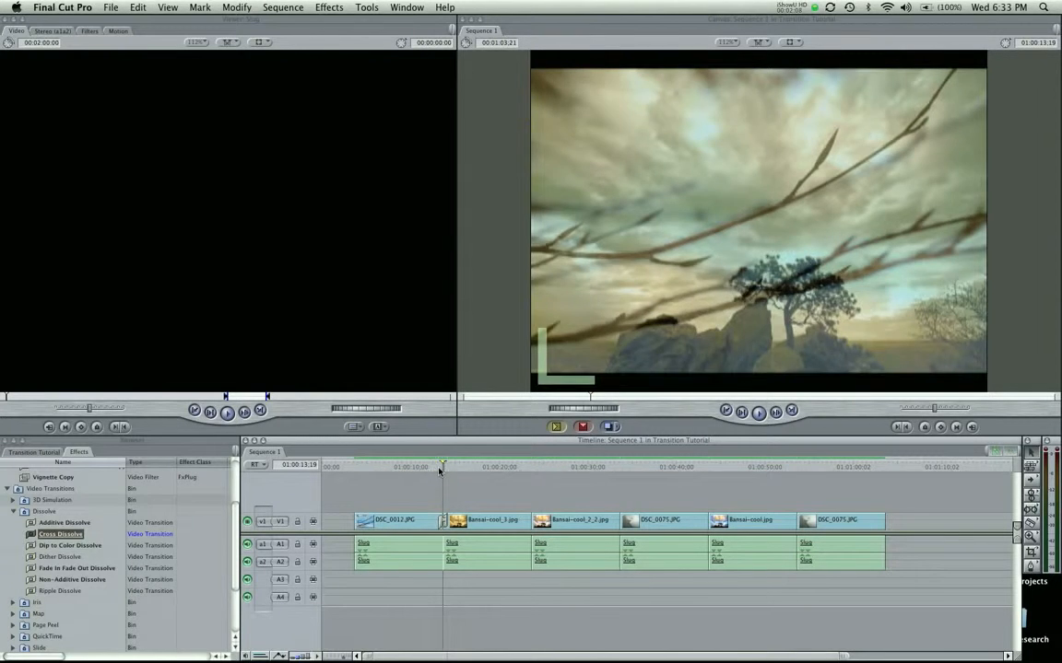
{"action": "left_click_drag", "start_coordinate": [439, 471], "coordinate": [442, 473]}
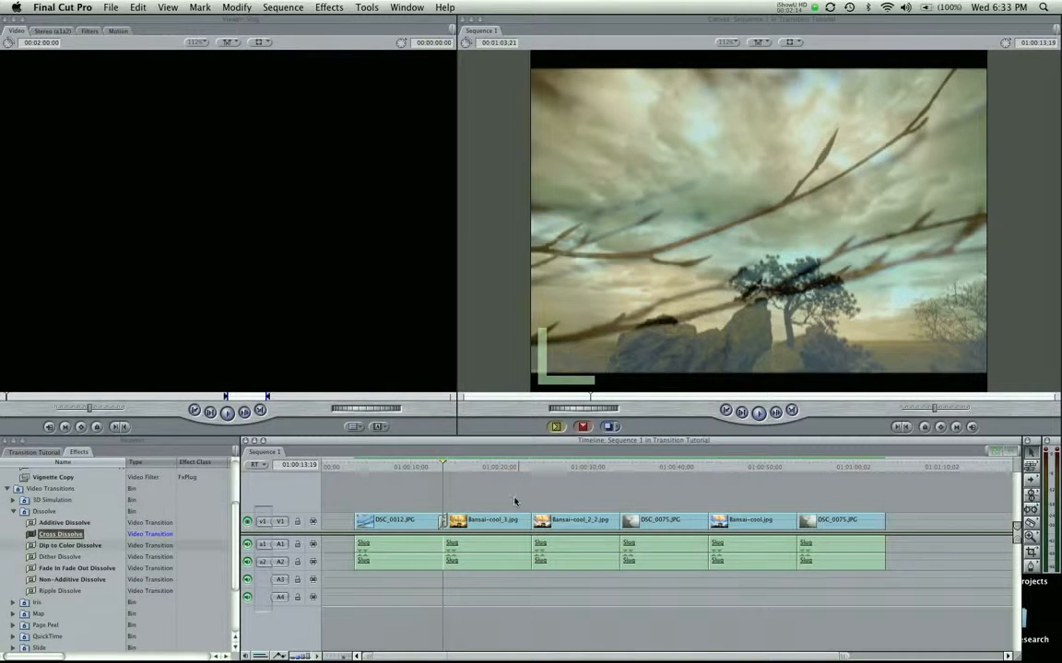
Step: Expand the Page Peel bin and set Page Peel as the default transition
{"action": "scroll", "coordinate": [24, 556], "scroll_direction": "down", "scroll_amount": 3}
{"action": "left_click", "coordinate": [14, 588]}
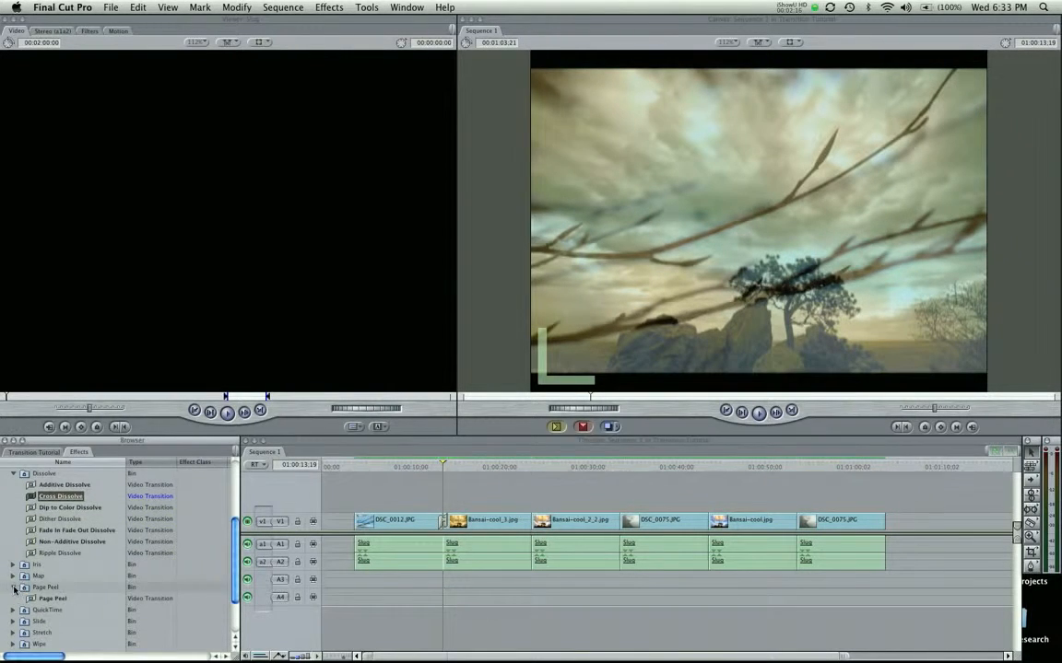
{"action": "scroll", "coordinate": [44, 580], "scroll_direction": "down", "scroll_amount": 5}
{"action": "right_click", "coordinate": [54, 541]}
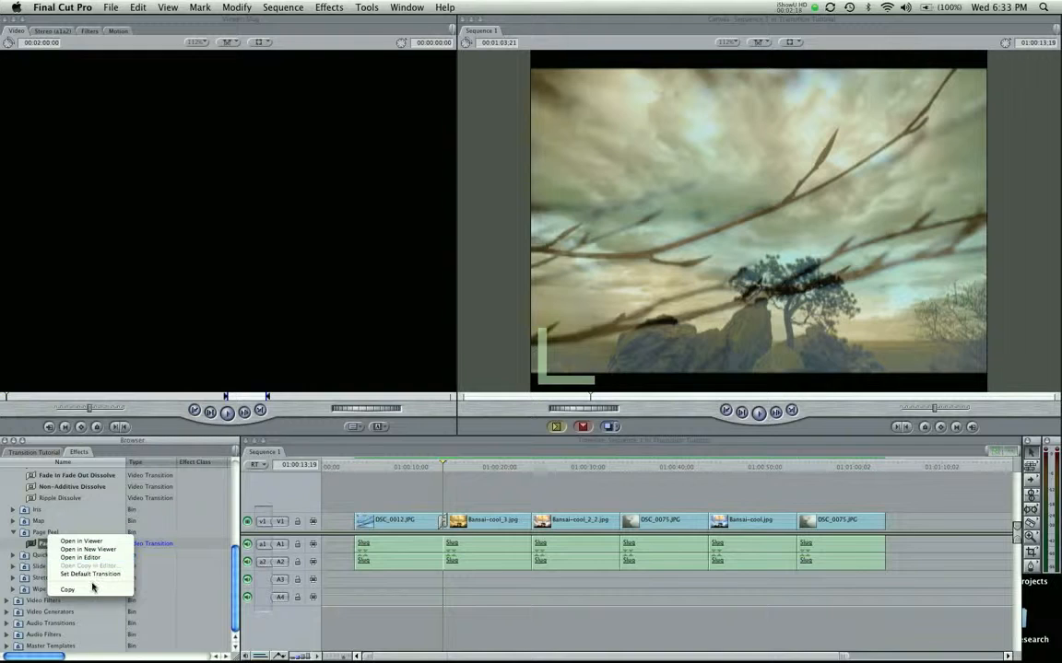
{"action": "left_click", "coordinate": [93, 574]}
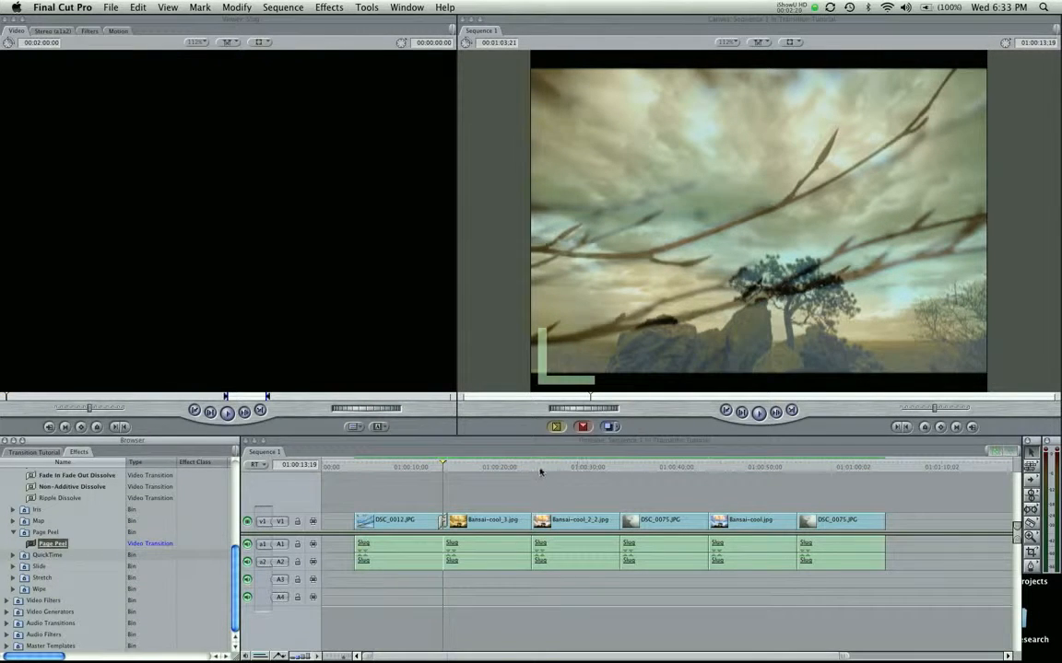
Step: Apply the default Page Peel at the cuts before and after Bansai-cool_2_2.jpg, and scrub through the second one
{"action": "left_click", "coordinate": [529, 468]}
{"action": "key", "text": "super+t"}
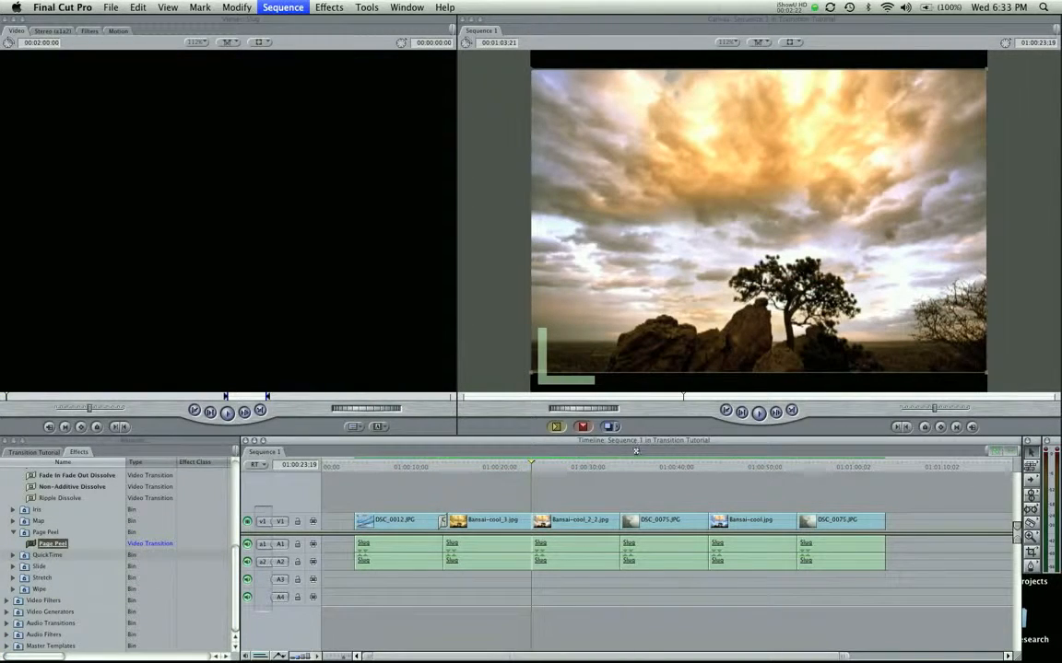
{"action": "key", "text": "Down"}
{"action": "key", "text": "super+t"}
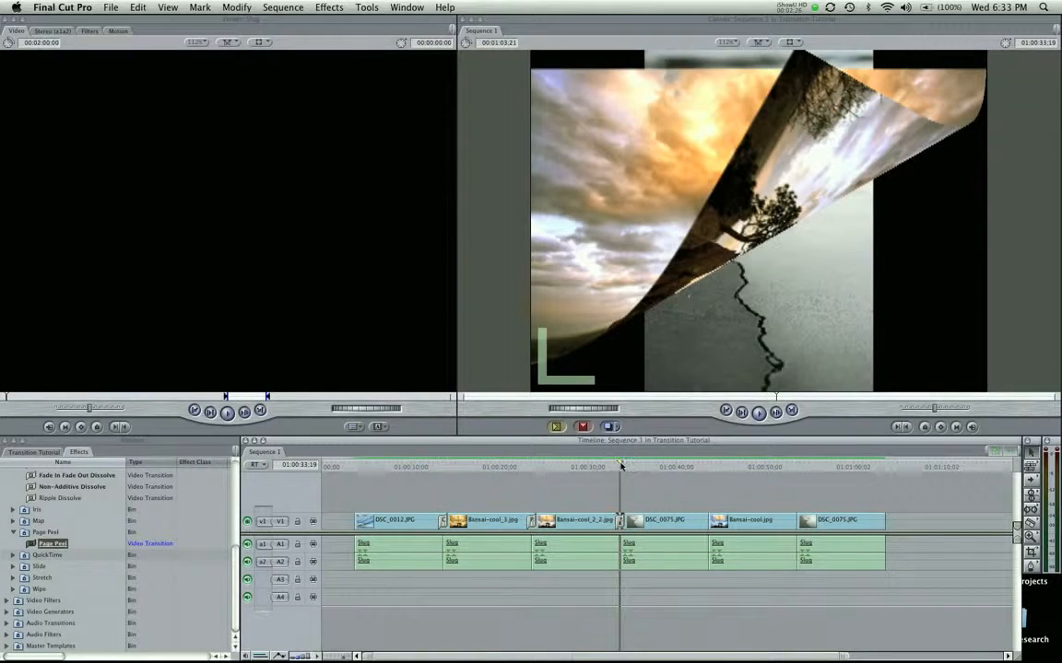
{"action": "left_click_drag", "start_coordinate": [619, 467], "coordinate": [616, 479]}
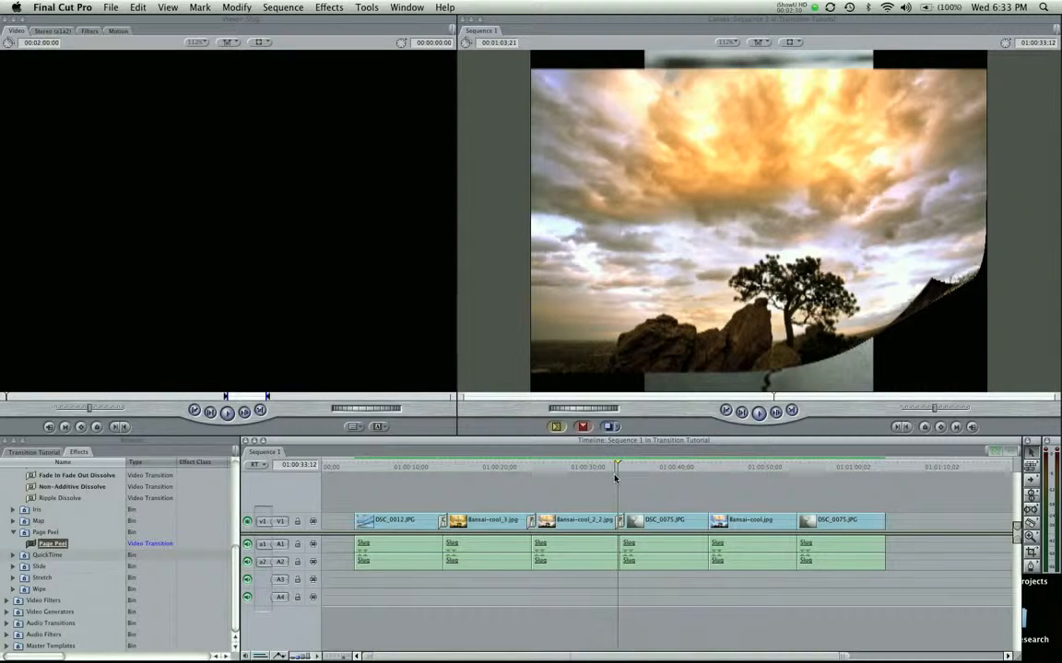
Step: Undo the three added transitions and return the playhead to the cut between DSC_0012.JPG and Bansai-cool_3.jpg
{"action": "key", "text": "super+z"}
{"action": "key", "text": "super+z"}
{"action": "key", "text": "super+z"}
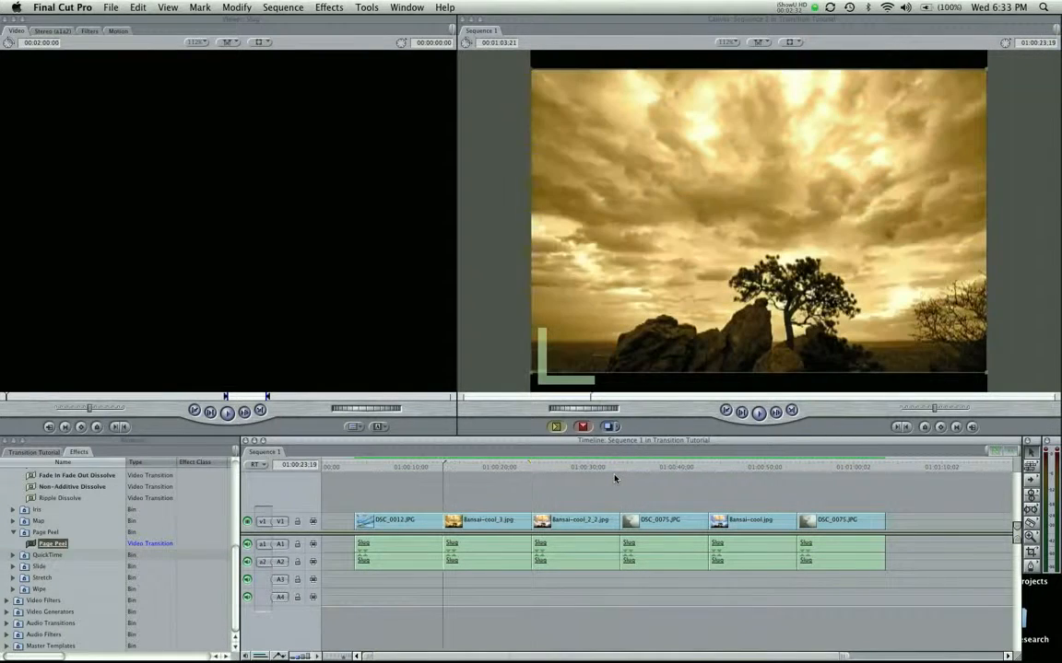
{"action": "left_click_drag", "start_coordinate": [463, 468], "coordinate": [443, 471]}
Step: Collapse the Page Peel and Dissolve bins in the list of video transitions
{"action": "left_click", "coordinate": [13, 533]}
{"action": "scroll", "coordinate": [14, 533], "scroll_direction": "up", "scroll_amount": 5}
{"action": "left_click", "coordinate": [14, 543]}
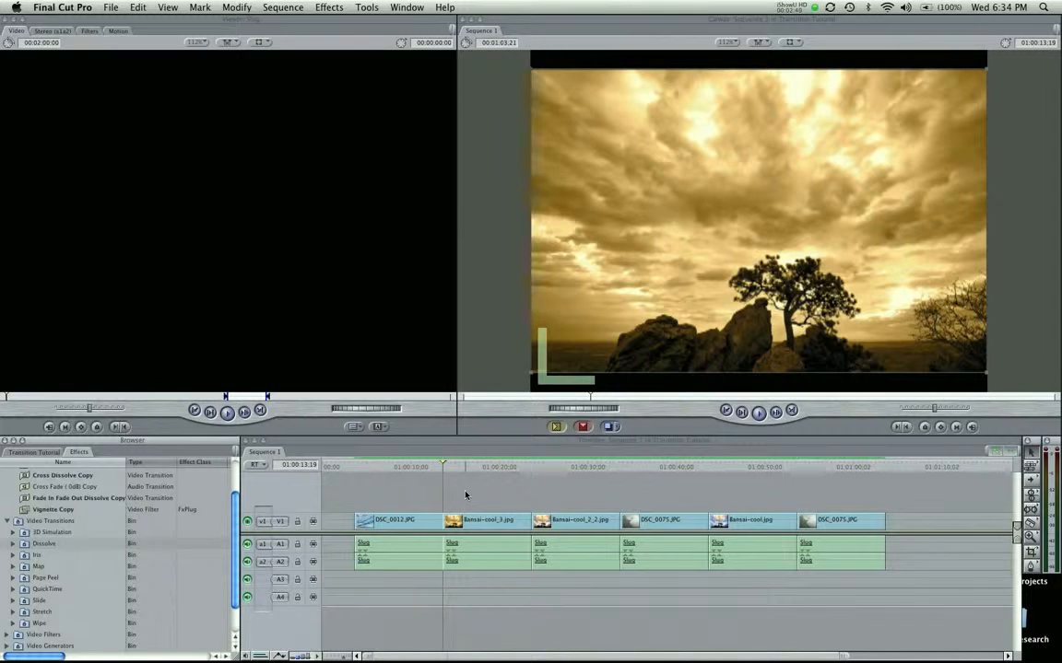
Step: Paste copies of the five clips after DSC_0012.JPG repeatedly at the sequence's end, and fit the whole sequence in the timeline
{"action": "left_click_drag", "start_coordinate": [463, 497], "coordinate": [907, 553]}
{"action": "left_click_drag", "start_coordinate": [910, 469], "coordinate": [889, 474]}
{"action": "key", "text": "super+v"}
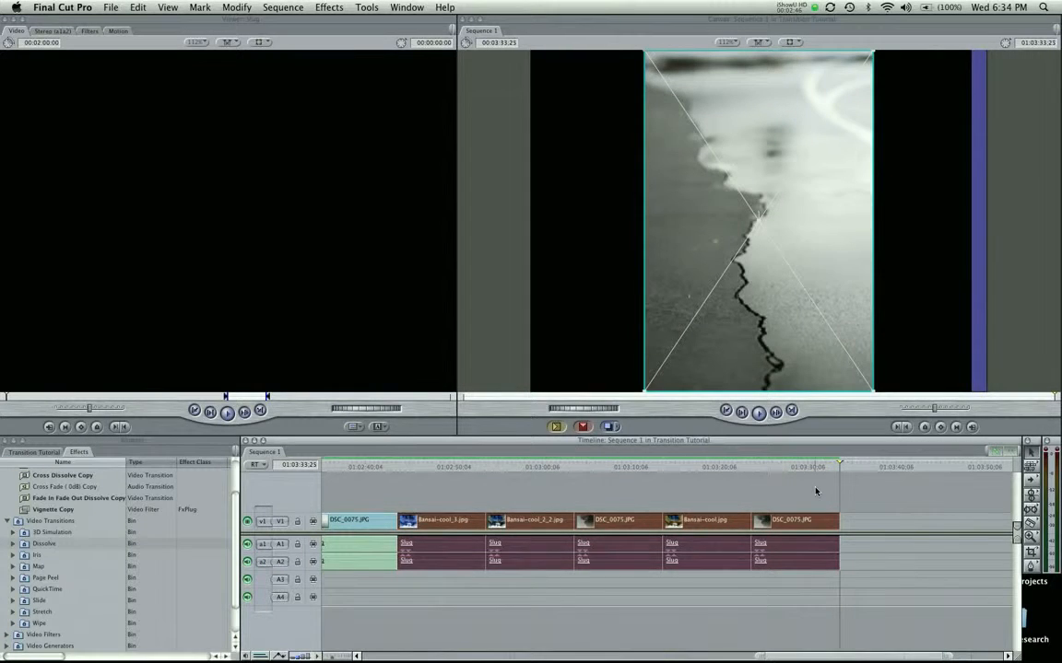
{"action": "key", "text": "super+v"}
{"action": "key", "text": "shift+z"}
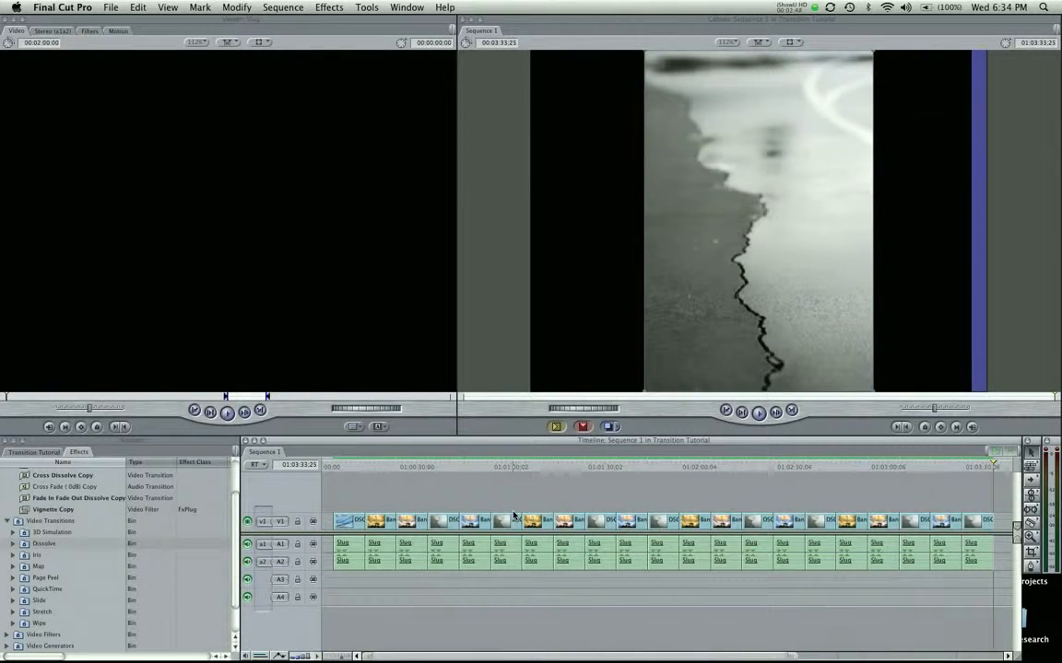
Step: Select every clip after the first one and edit the selection through the Canvas into the end of the sequence
{"action": "left_click_drag", "start_coordinate": [375, 499], "coordinate": [985, 582]}
{"action": "key", "text": "w"}
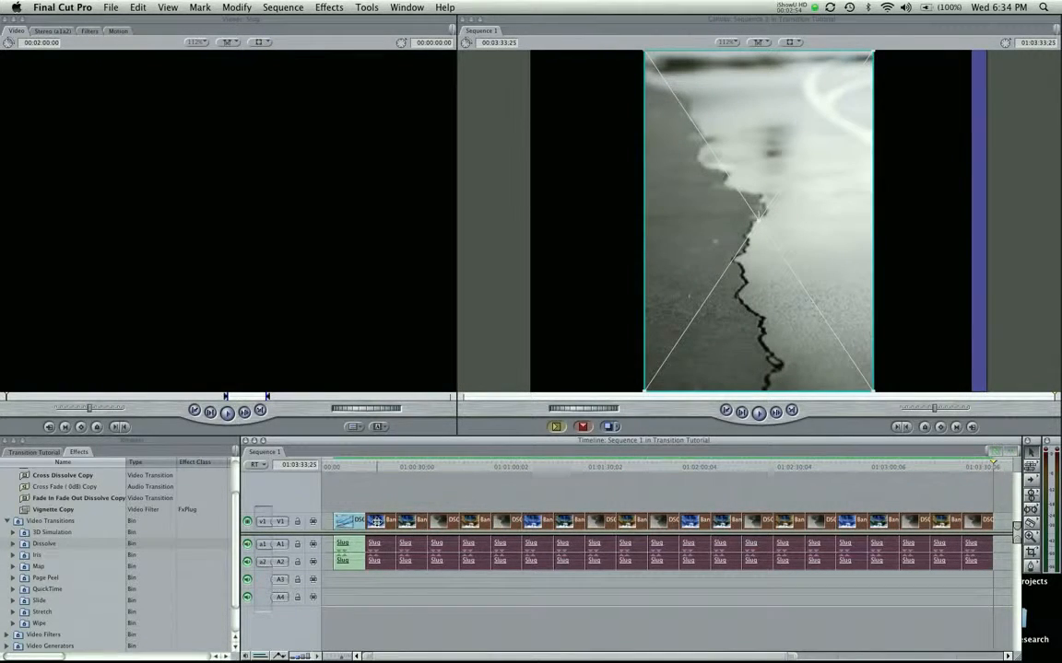
{"action": "left_click", "coordinate": [347, 496]}
{"action": "left_click_drag", "start_coordinate": [348, 497], "coordinate": [874, 512]}
{"action": "left_click", "coordinate": [393, 492]}
{"action": "left_click_drag", "start_coordinate": [392, 493], "coordinate": [991, 605]}
{"action": "left_click_drag", "start_coordinate": [406, 522], "coordinate": [1024, 175]}
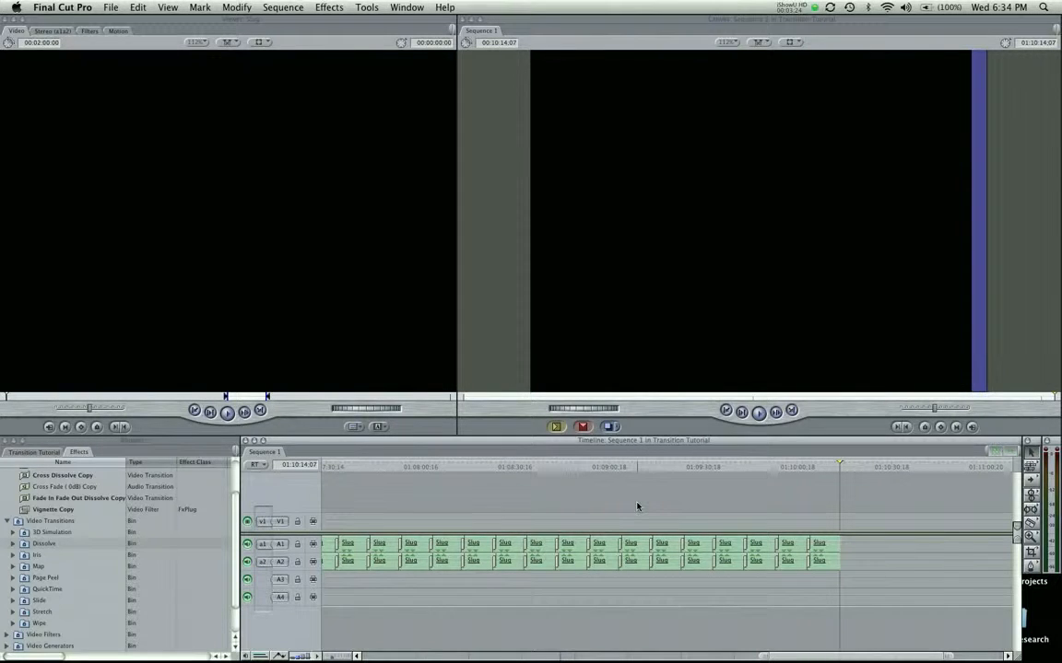
Step: Delete all the Slug audio clips from tracks A1 and A2, leaving only the video clips
{"action": "key", "text": "shift+z"}
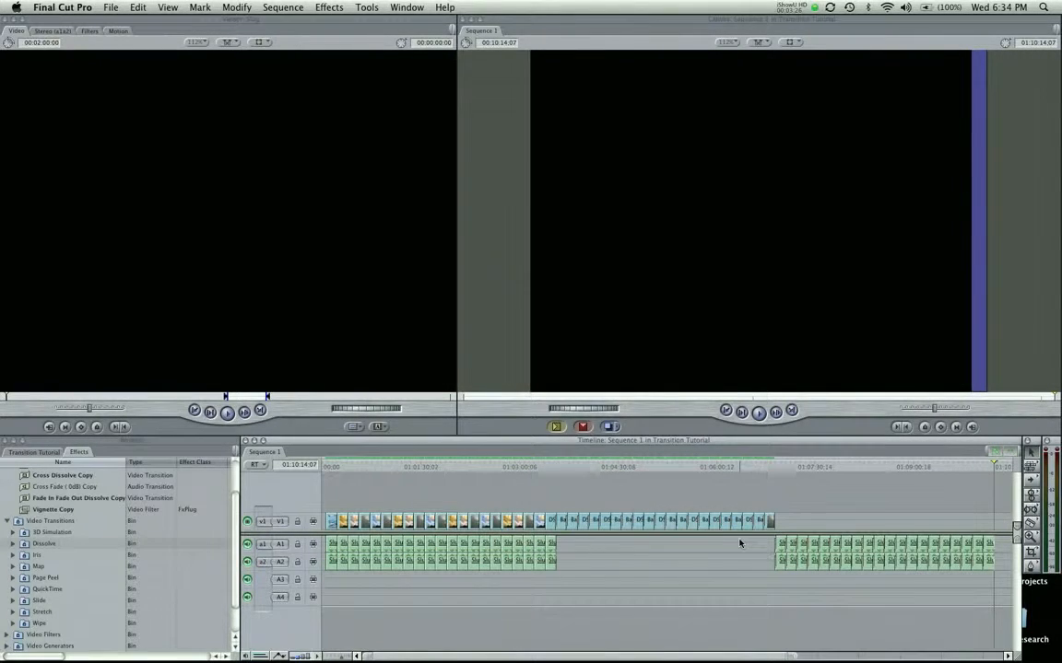
{"action": "left_click_drag", "start_coordinate": [742, 550], "coordinate": [987, 566]}
{"action": "key", "text": "super+c"}
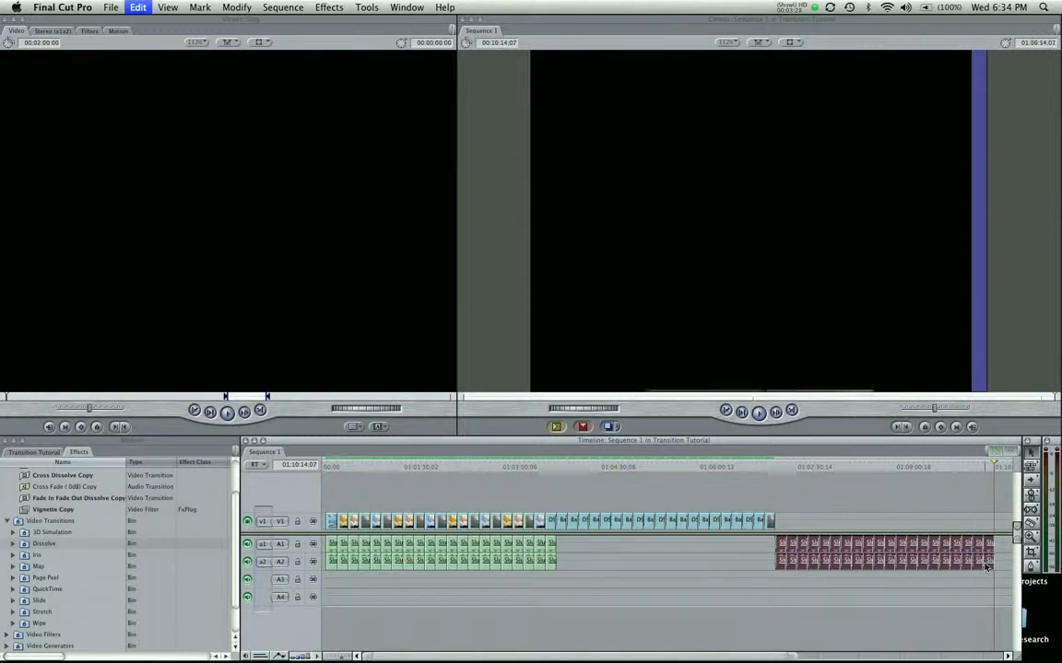
{"action": "key", "text": "Delete"}
{"action": "left_click_drag", "start_coordinate": [620, 563], "coordinate": [314, 569]}
{"action": "key", "text": "Delete"}
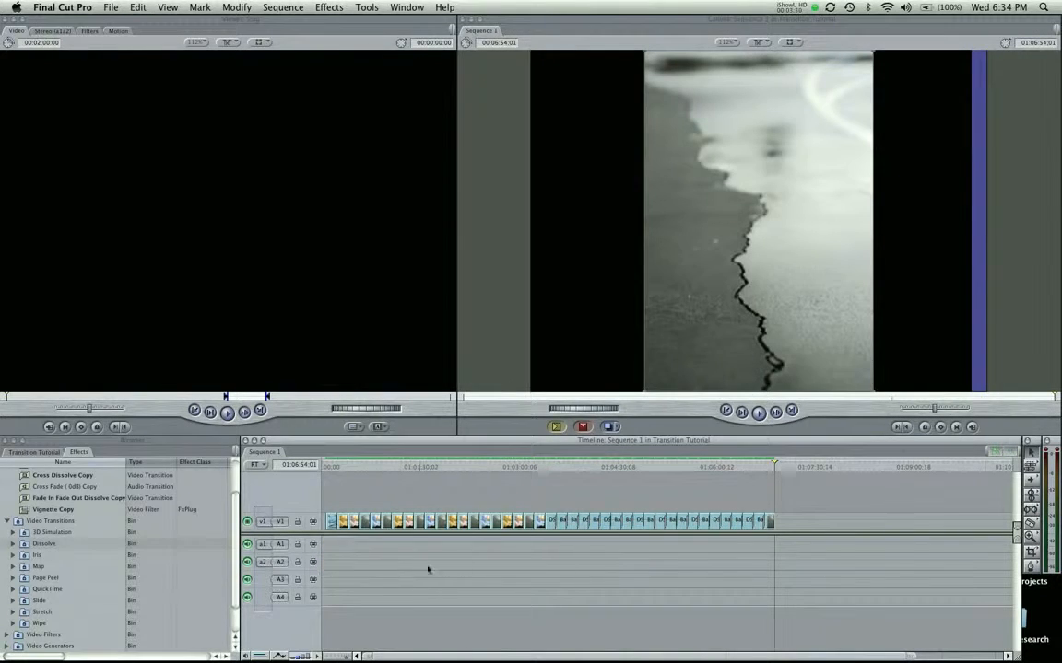
Step: Delete the clips in the later part of the sequence, from about 01:02:33;23 to the end
{"action": "key", "text": "shift+z"}
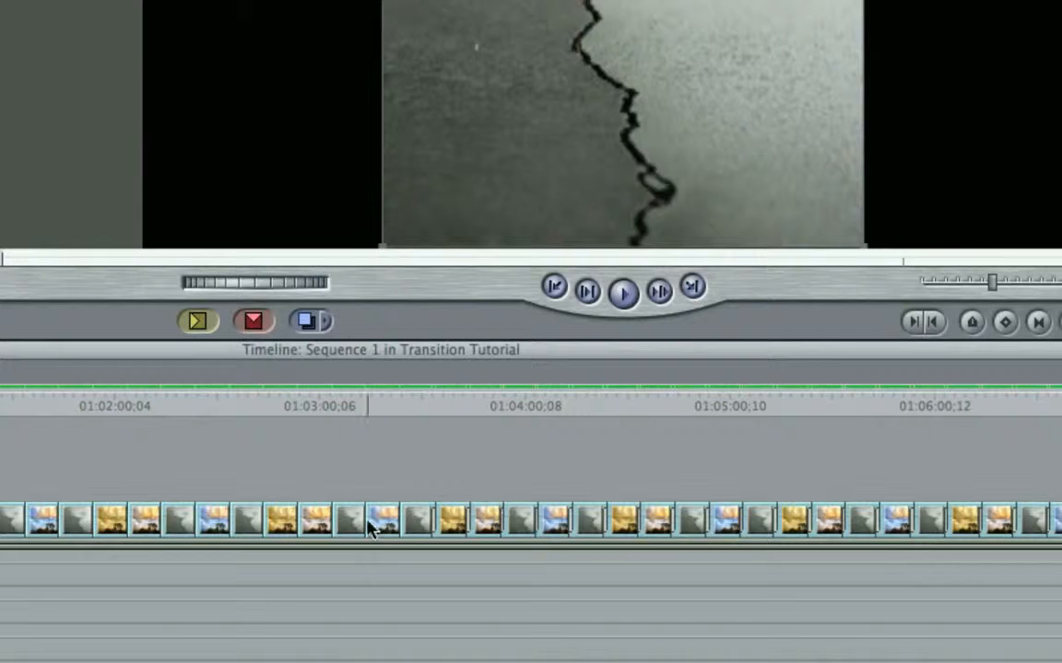
{"action": "left_click", "coordinate": [433, 524]}
{"action": "left_click", "coordinate": [468, 522]}
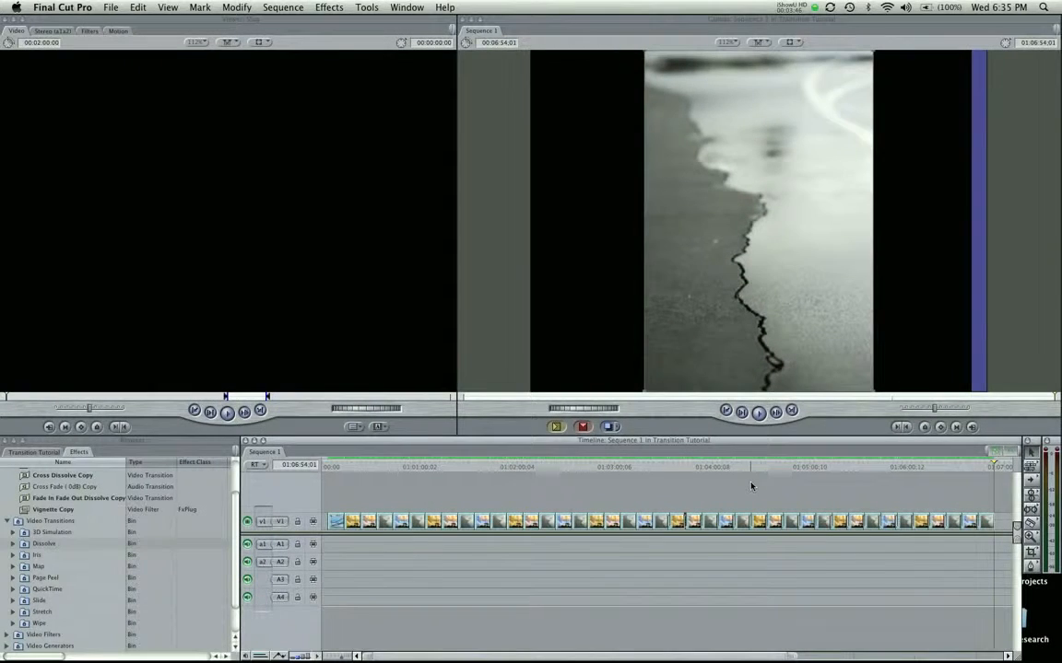
{"action": "left_click_drag", "start_coordinate": [985, 497], "coordinate": [582, 571]}
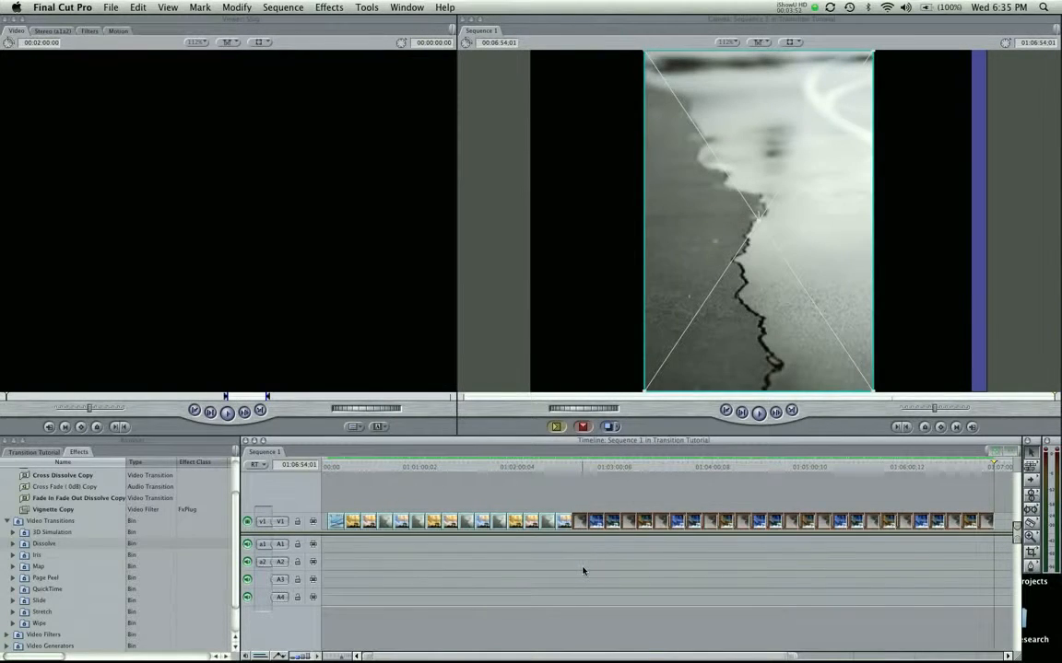
{"action": "key", "text": "Delete"}
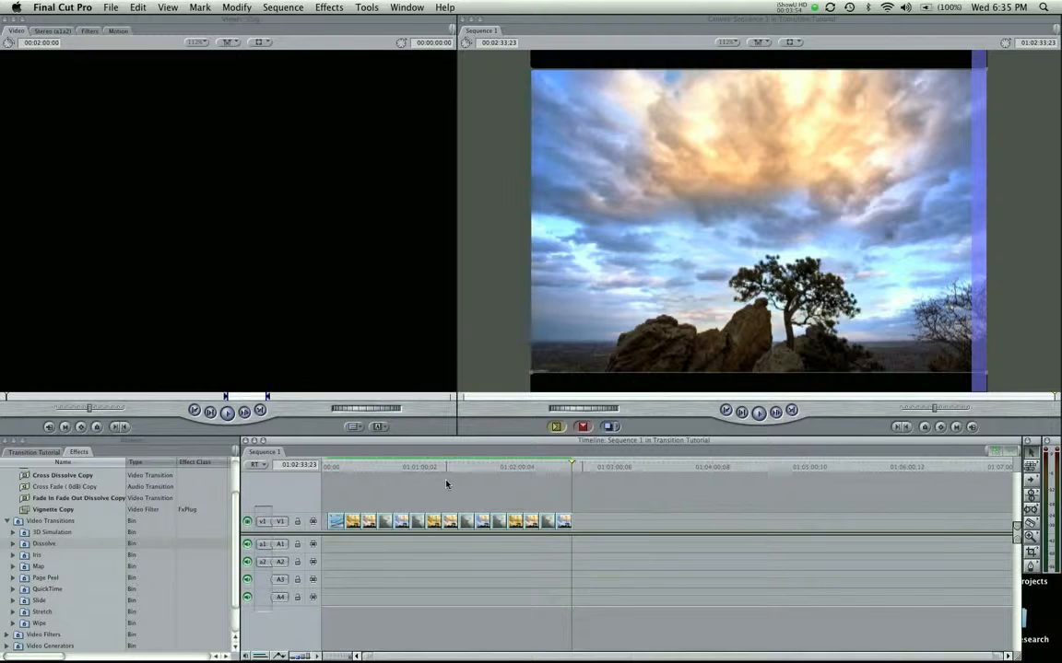
Step: Fit the remaining clips in the timeline and delete all of them, leaving the sequence empty
{"action": "key", "text": "shift+z"}
{"action": "left_click", "coordinate": [469, 465]}
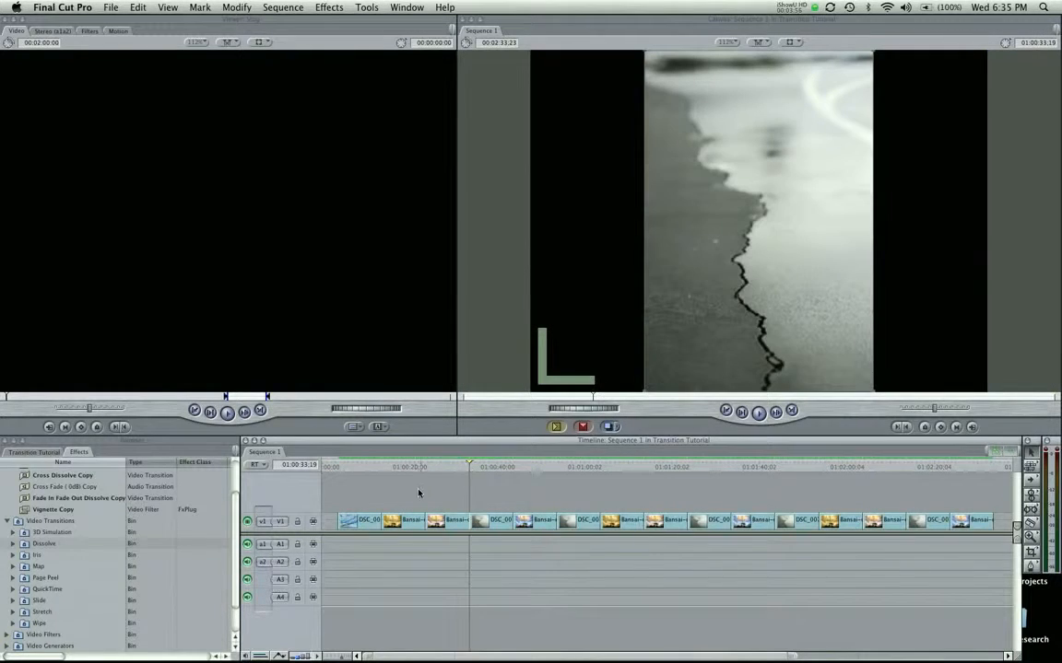
{"action": "left_click_drag", "start_coordinate": [385, 511], "coordinate": [955, 559]}
{"action": "key", "text": "Delete"}
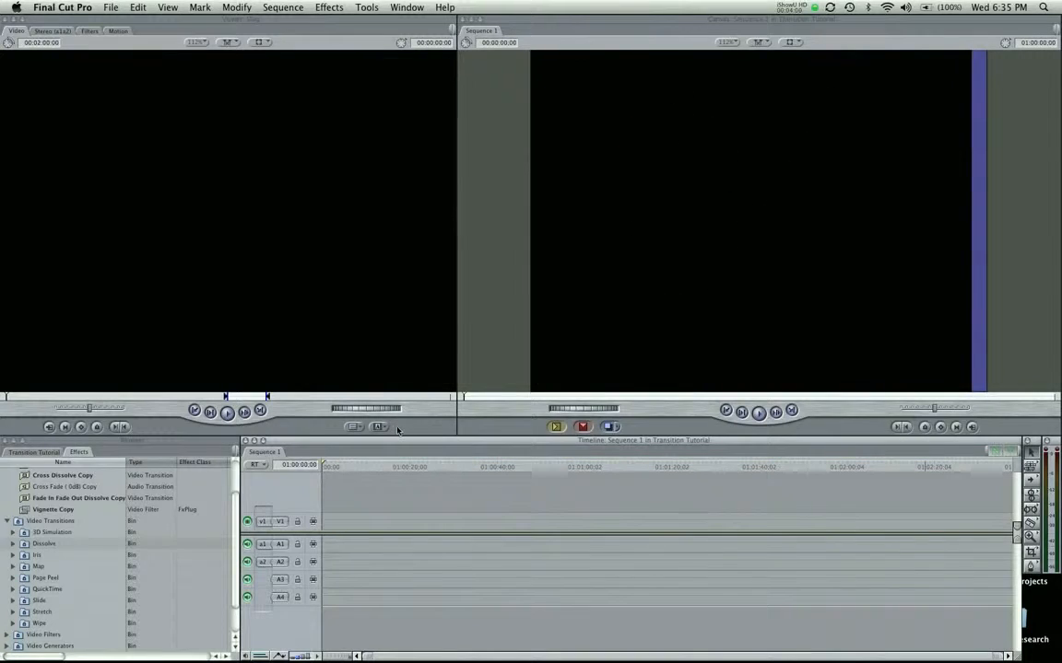
Step: Load the Slug generator, place four Slug clips back to back in the timeline, and fit the sequence to the window
{"action": "left_click", "coordinate": [379, 428]}
{"action": "left_click", "coordinate": [402, 499]}
{"action": "left_click_drag", "start_coordinate": [254, 312], "coordinate": [361, 518]}
{"action": "left_click_drag", "start_coordinate": [318, 315], "coordinate": [412, 522]}
{"action": "left_click_drag", "start_coordinate": [354, 322], "coordinate": [461, 522]}
{"action": "left_click_drag", "start_coordinate": [323, 313], "coordinate": [503, 521]}
{"action": "left_click", "coordinate": [522, 489]}
{"action": "key", "text": "shift+z"}
Step: Apply the current default transition at the cut between the first two Slug clips, and delete it again
{"action": "left_click_drag", "start_coordinate": [564, 471], "coordinate": [518, 477]}
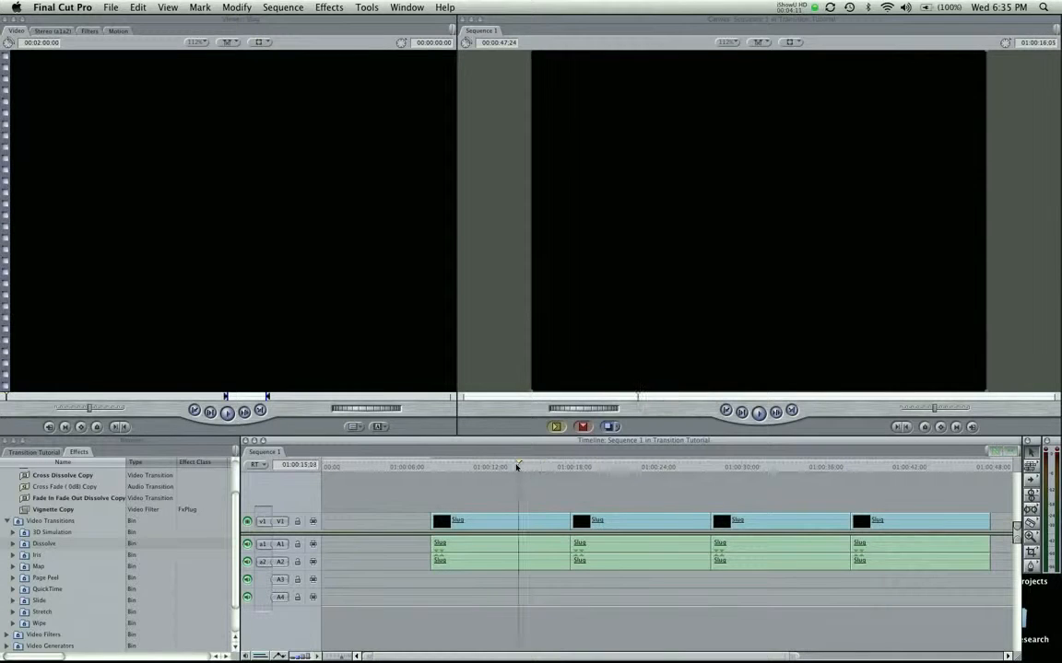
{"action": "left_click", "coordinate": [505, 562]}
{"action": "left_click", "coordinate": [567, 466]}
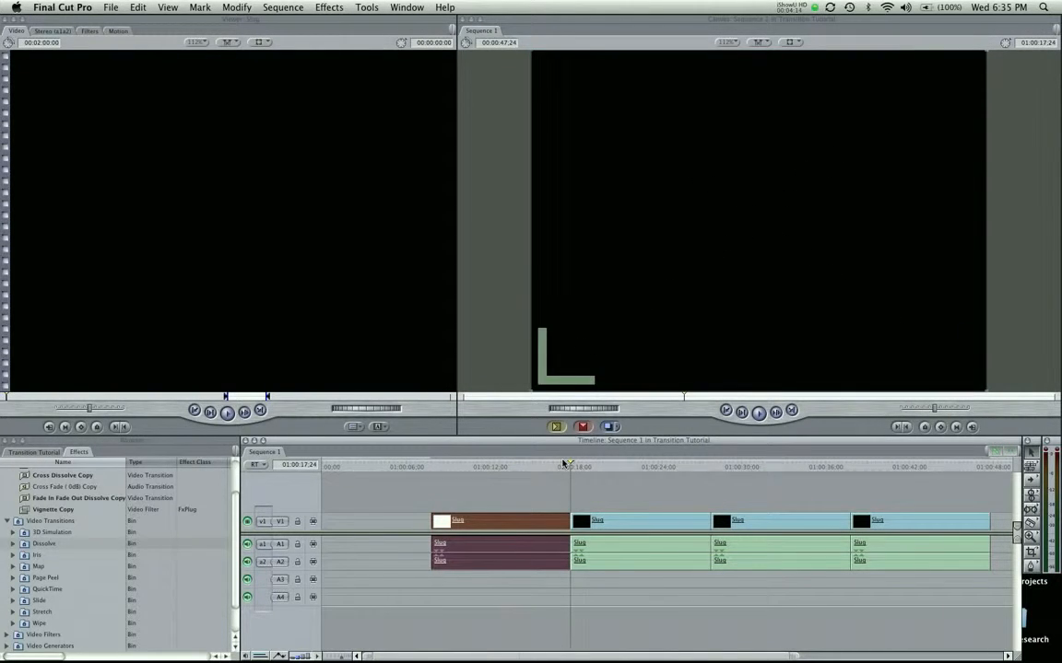
{"action": "key", "text": "super+t"}
{"action": "left_click", "coordinate": [575, 524]}
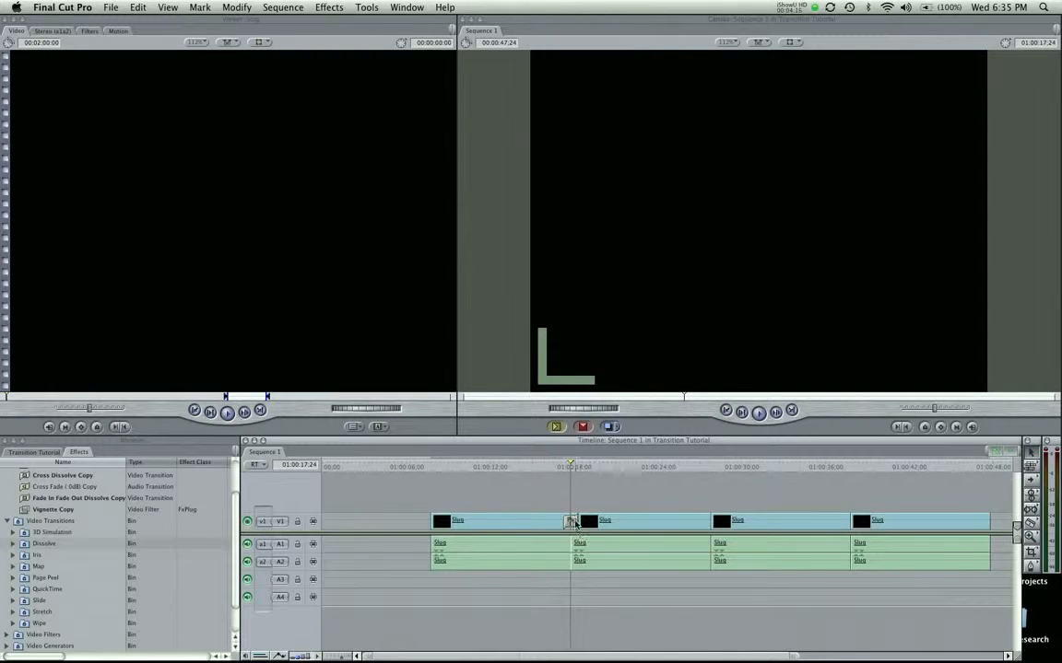
{"action": "key", "text": "Delete"}
Step: Set Cross Dissolve Copy from the Favorites bin as the default transition
{"action": "scroll", "coordinate": [55, 535], "scroll_direction": "up", "scroll_amount": 3}
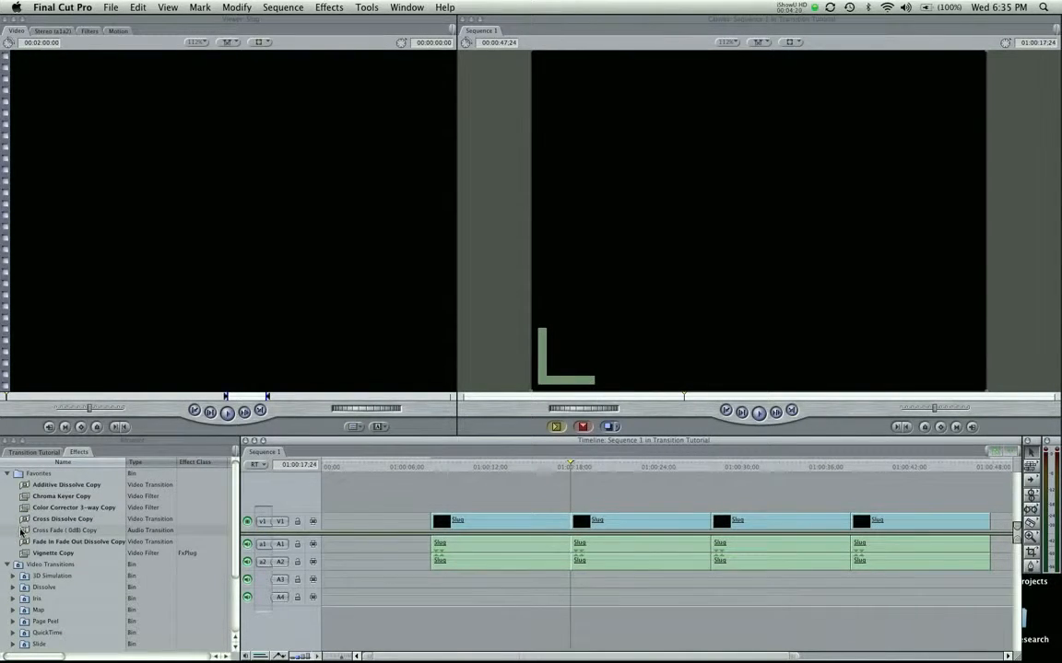
{"action": "right_click", "coordinate": [22, 522]}
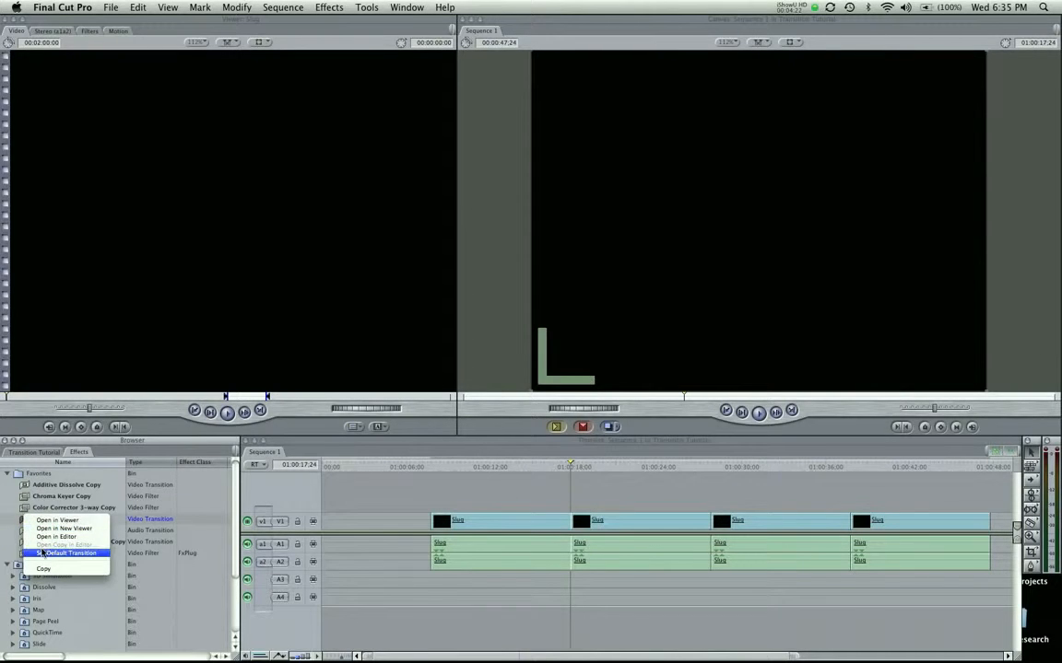
{"action": "left_click", "coordinate": [66, 549]}
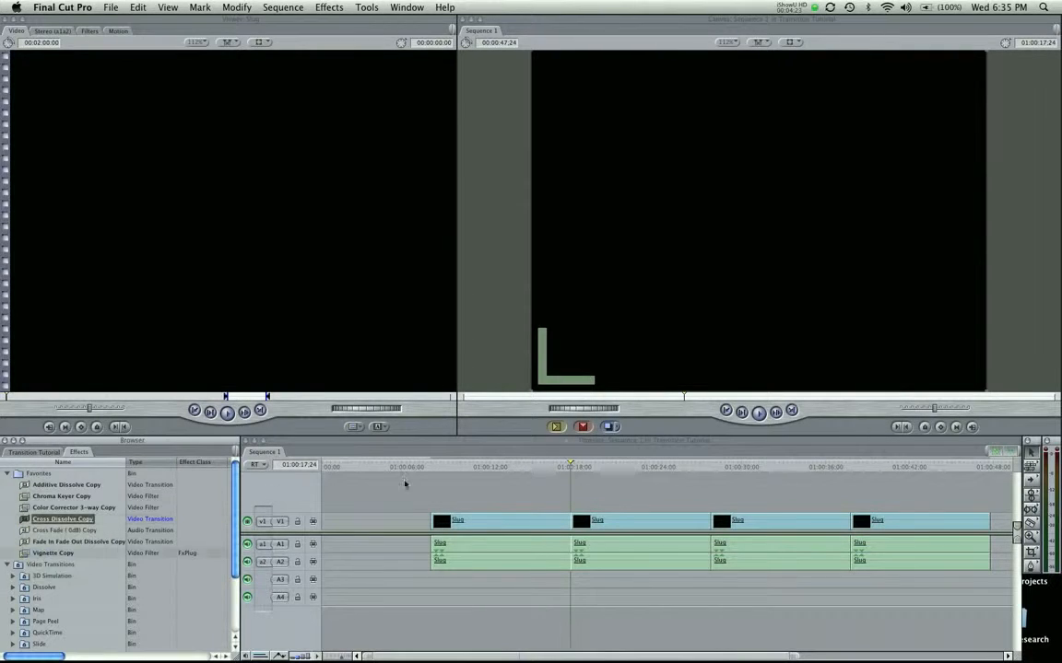
Step: Apply the default transition at the first and second cuts between the Slug clips, and move the playhead to the third cut
{"action": "left_click", "coordinate": [566, 468]}
{"action": "key", "text": "super+t"}
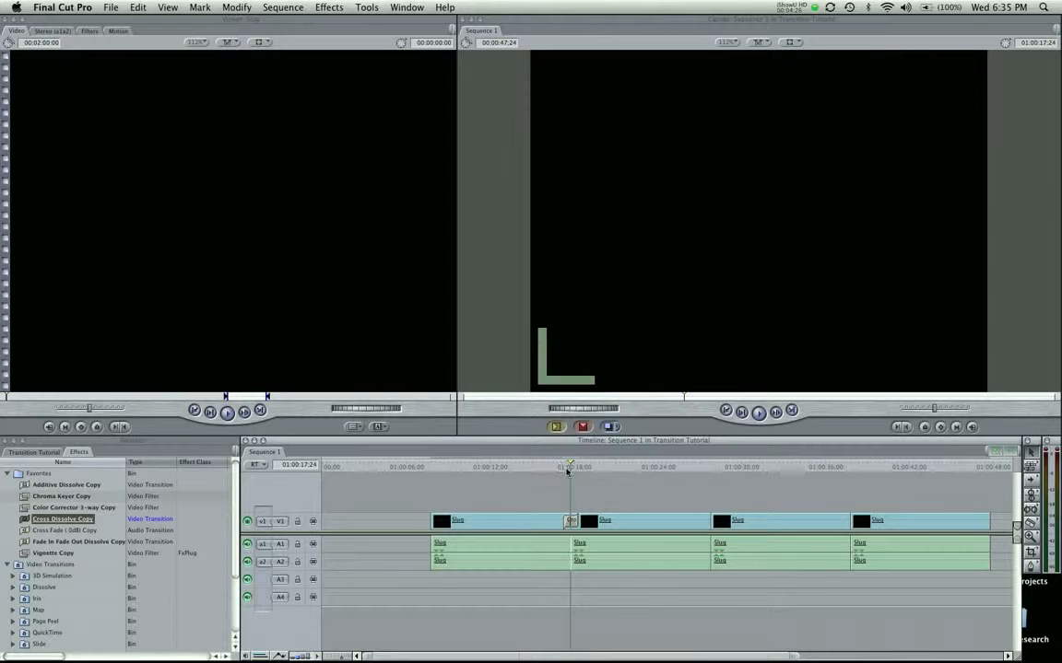
{"action": "left_click", "coordinate": [710, 466]}
{"action": "key", "text": "super+t"}
{"action": "left_click", "coordinate": [849, 466]}
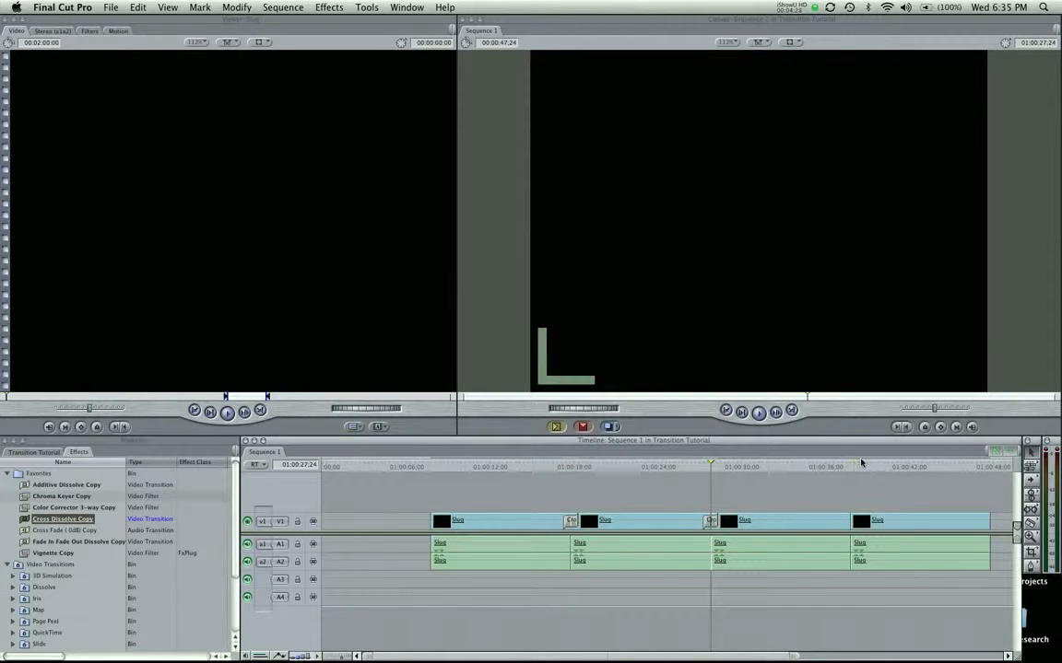
Step: Delete the cross dissolves from the first and second cuts between the Slug clips
{"action": "left_click", "coordinate": [713, 522]}
{"action": "key", "text": "Delete"}
{"action": "left_click", "coordinate": [573, 521]}
{"action": "key", "text": "Delete"}
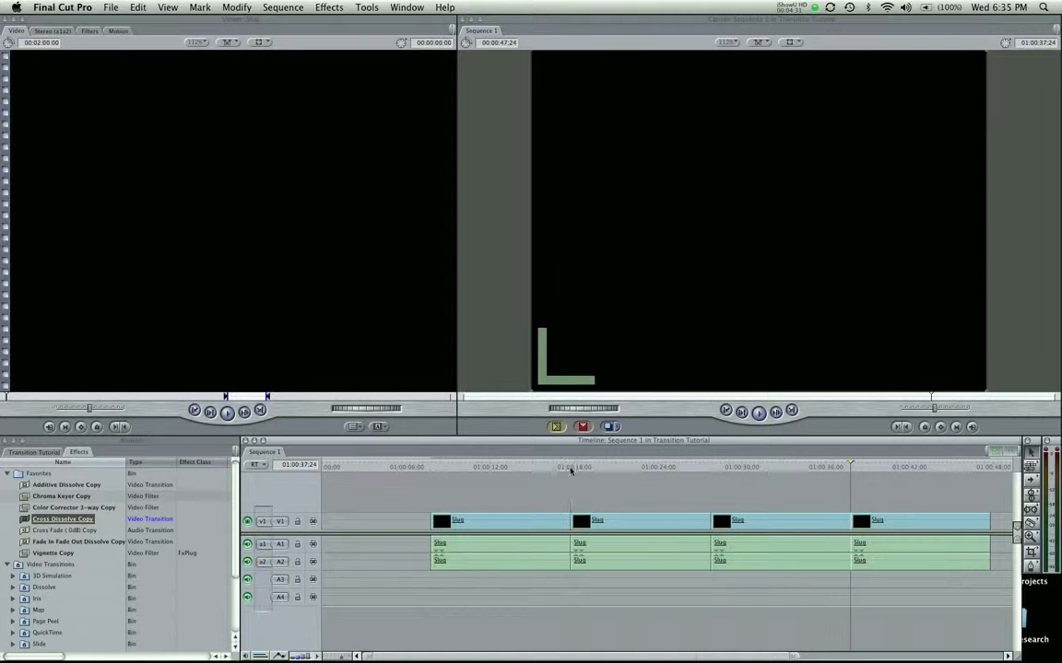
Step: With the playhead at the first cut, edit the last three Slug clips through the Canvas with the default transition
{"action": "left_click_drag", "start_coordinate": [571, 469], "coordinate": [721, 473]}
{"action": "left_click", "coordinate": [558, 468]}
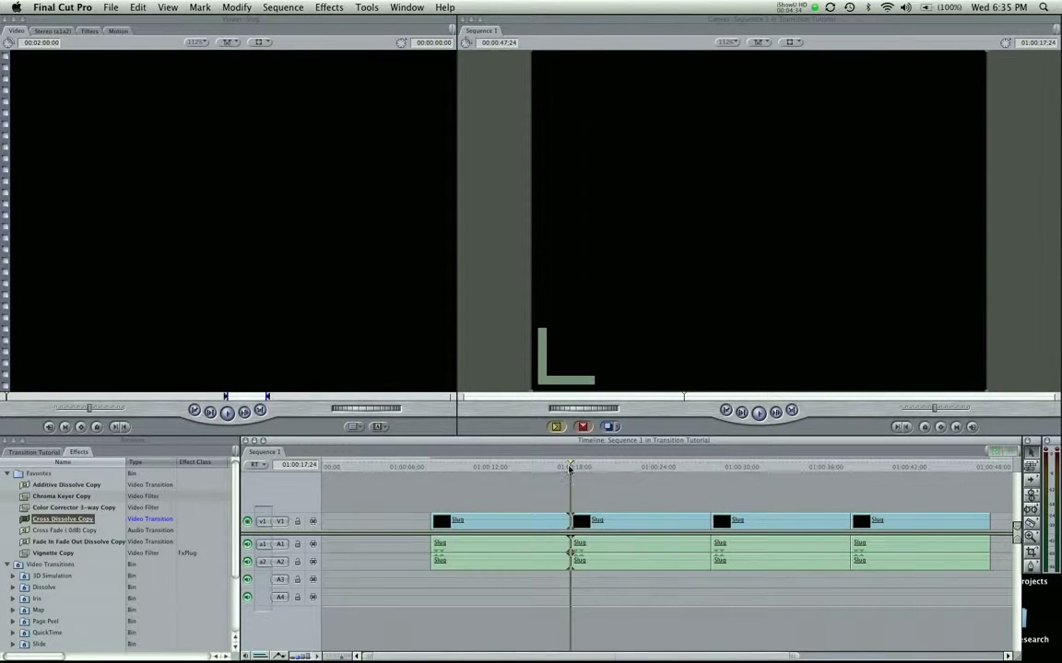
{"action": "left_click_drag", "start_coordinate": [613, 481], "coordinate": [894, 614]}
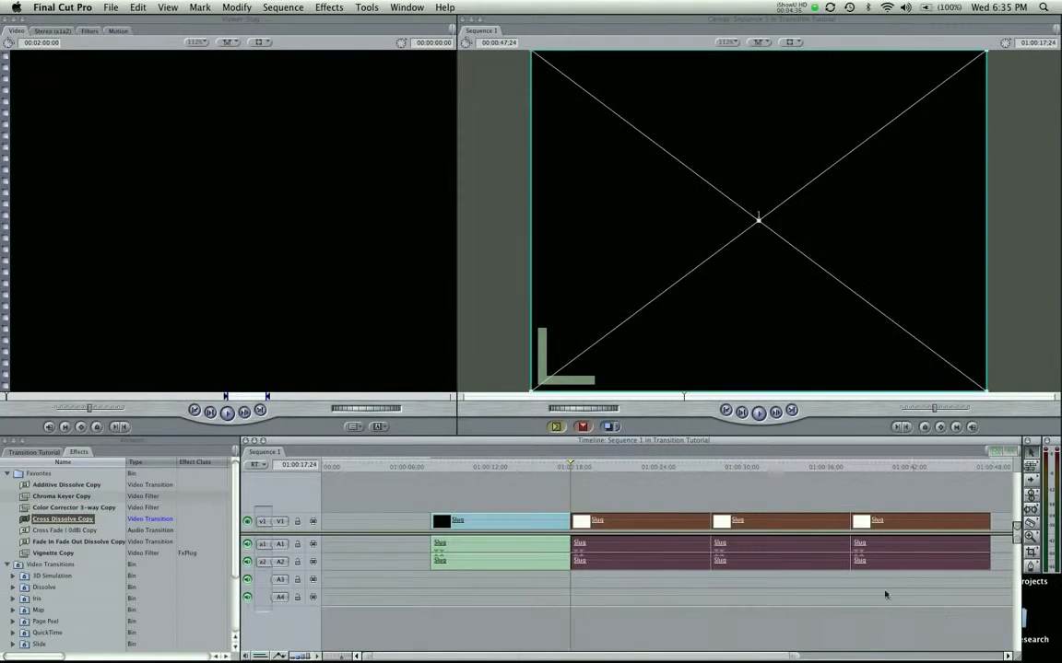
{"action": "left_click_drag", "start_coordinate": [632, 518], "coordinate": [1041, 173]}
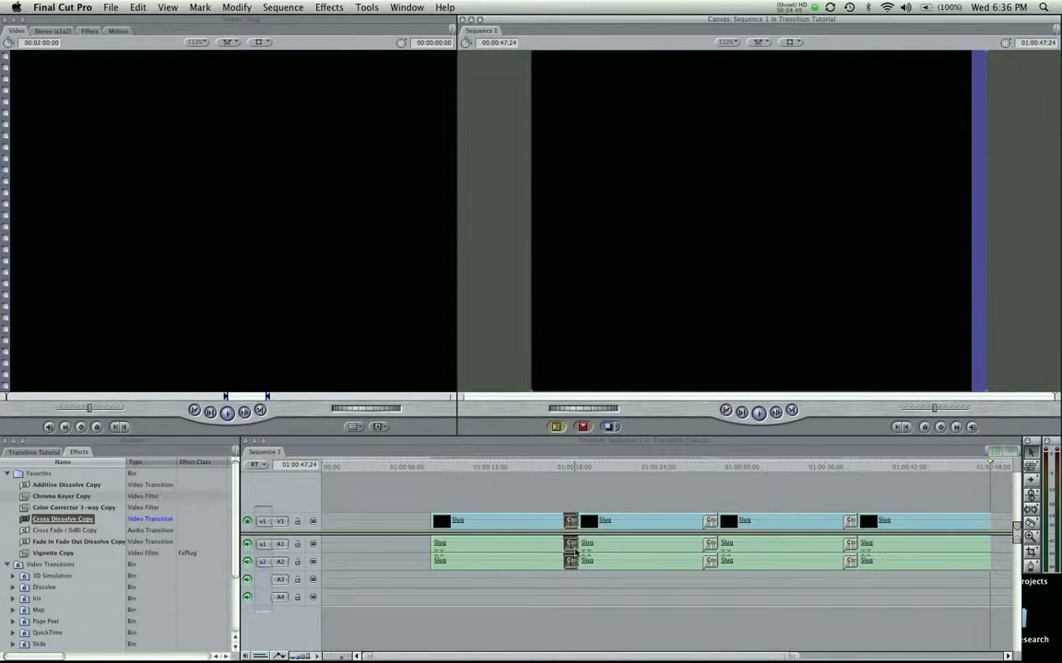
Step: Examine the transitions at the three cuts across the video and audio tracks
{"action": "left_click", "coordinate": [575, 553]}
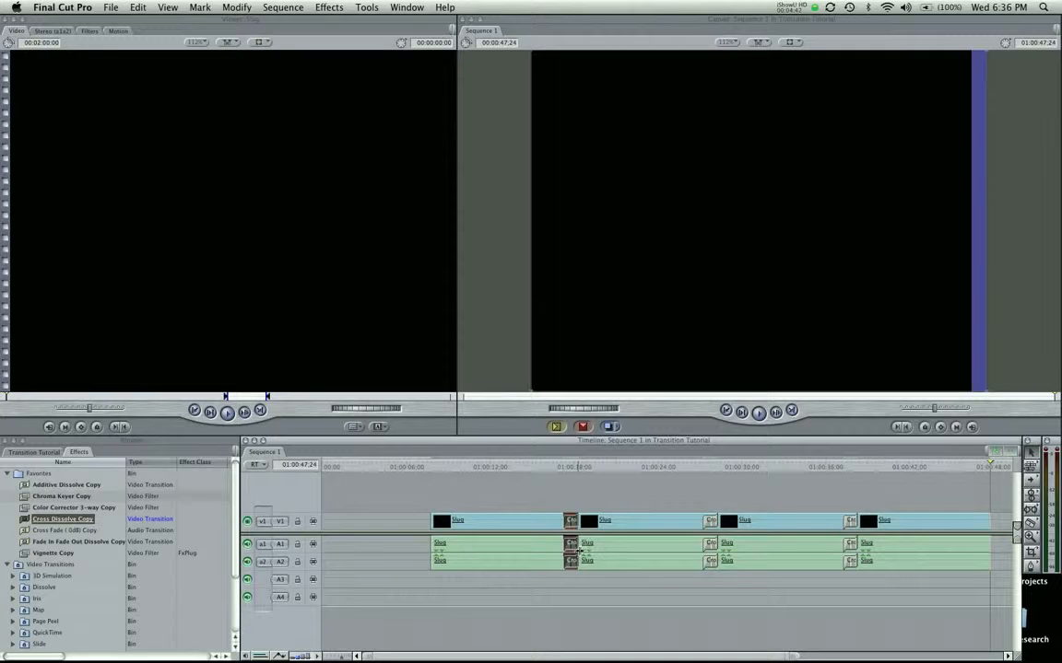
{"action": "left_click", "coordinate": [578, 498]}
{"action": "left_click", "coordinate": [571, 552]}
{"action": "left_click", "coordinate": [709, 546]}
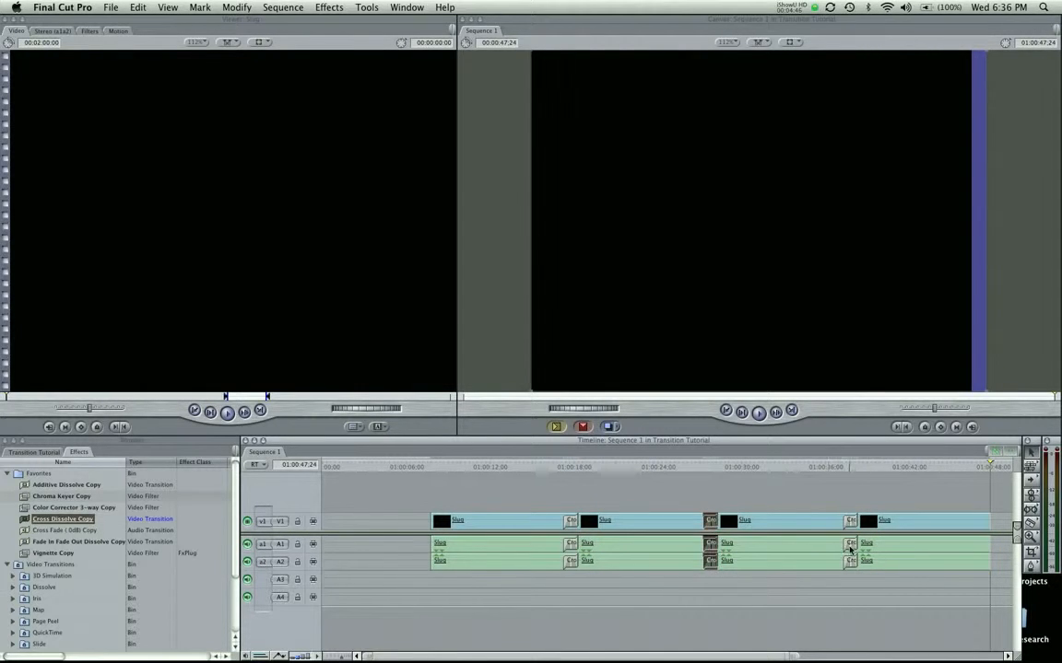
{"action": "left_click", "coordinate": [849, 550]}
{"action": "left_click", "coordinate": [710, 522]}
{"action": "left_click", "coordinate": [710, 466]}
{"action": "left_click", "coordinate": [714, 467]}
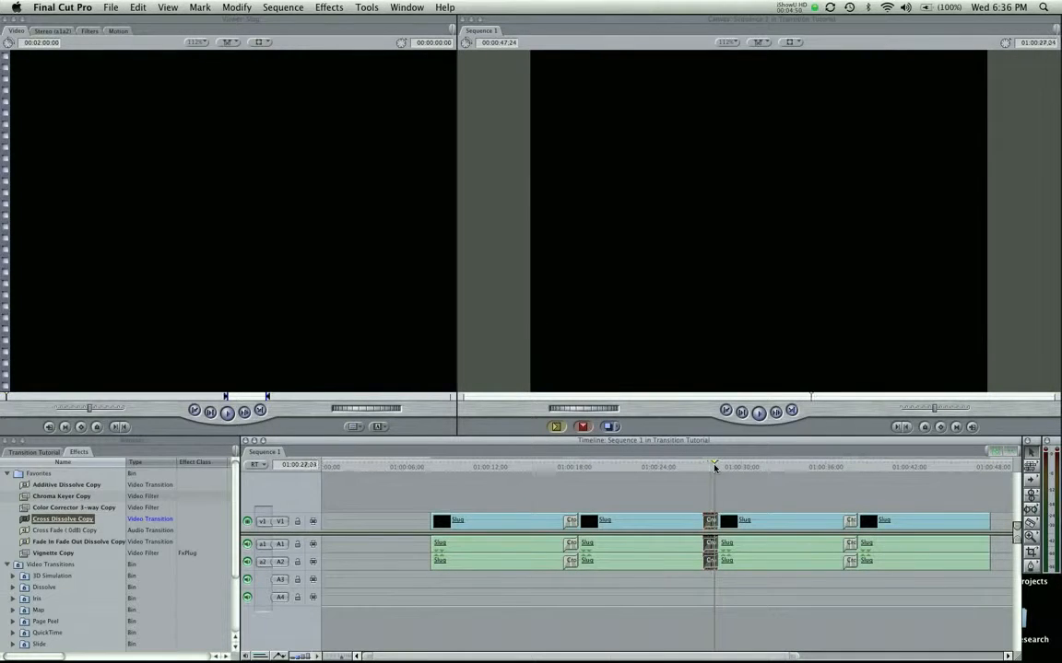
{"action": "left_click", "coordinate": [710, 468]}
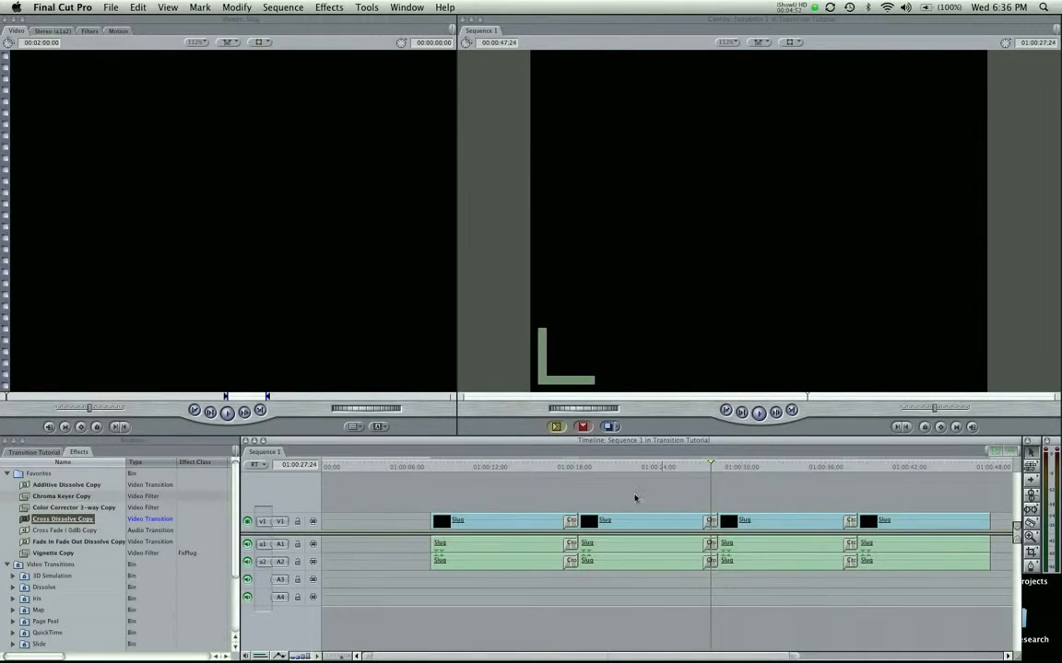
{"action": "left_click", "coordinate": [571, 522]}
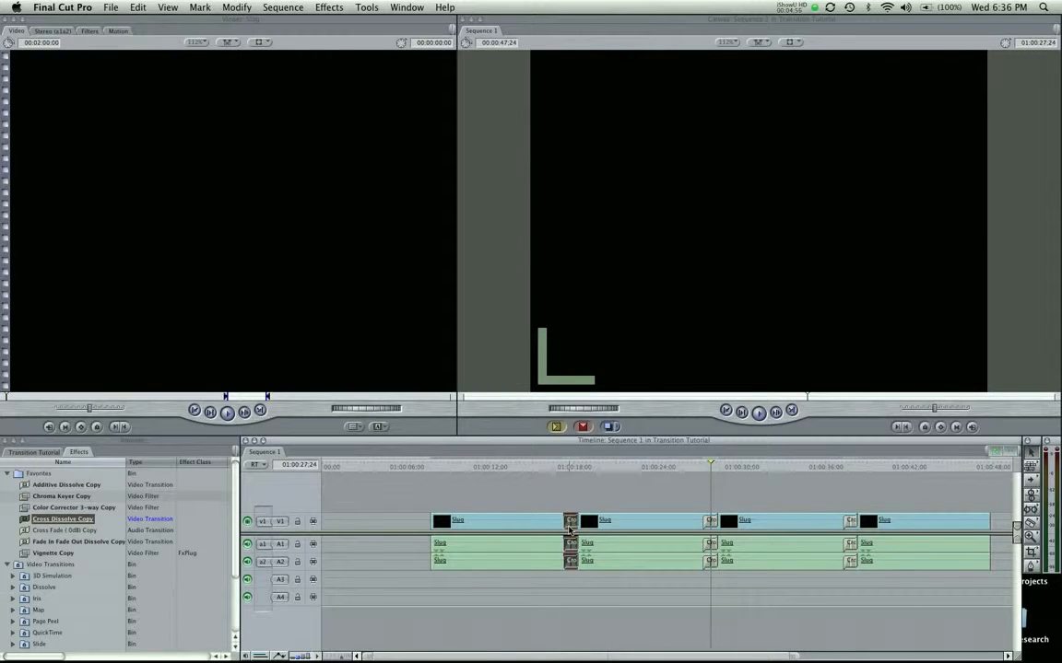
{"action": "left_click", "coordinate": [570, 528]}
{"action": "left_click", "coordinate": [535, 505]}
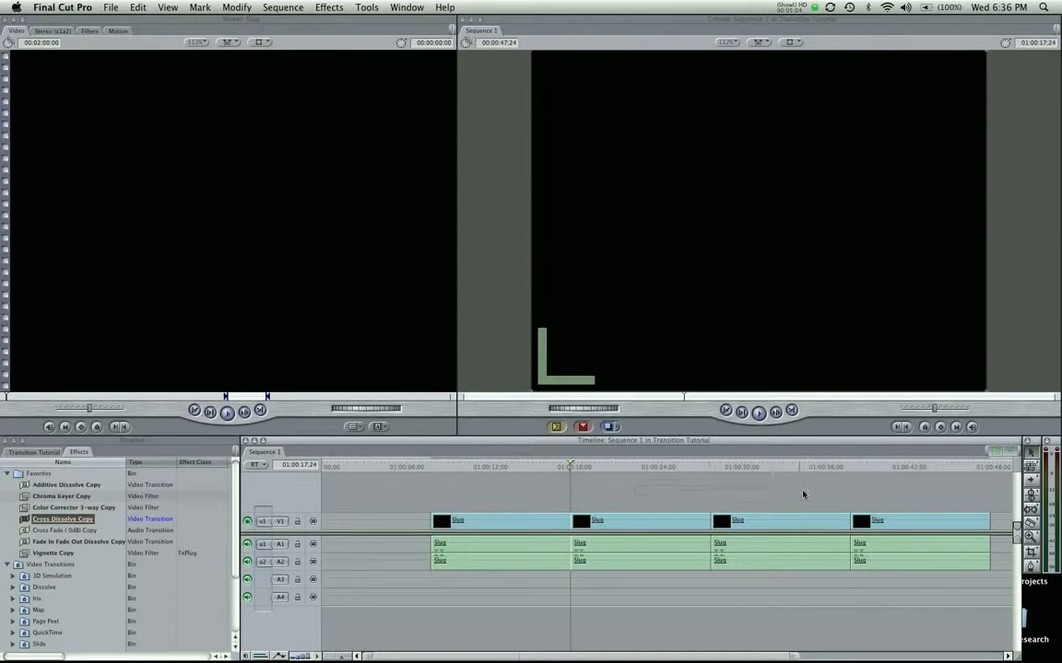
Step: Edit only the video of the last three Slug clips through the Canvas with the default transition, and scrub across the cuts
{"action": "left_click", "coordinate": [881, 520]}
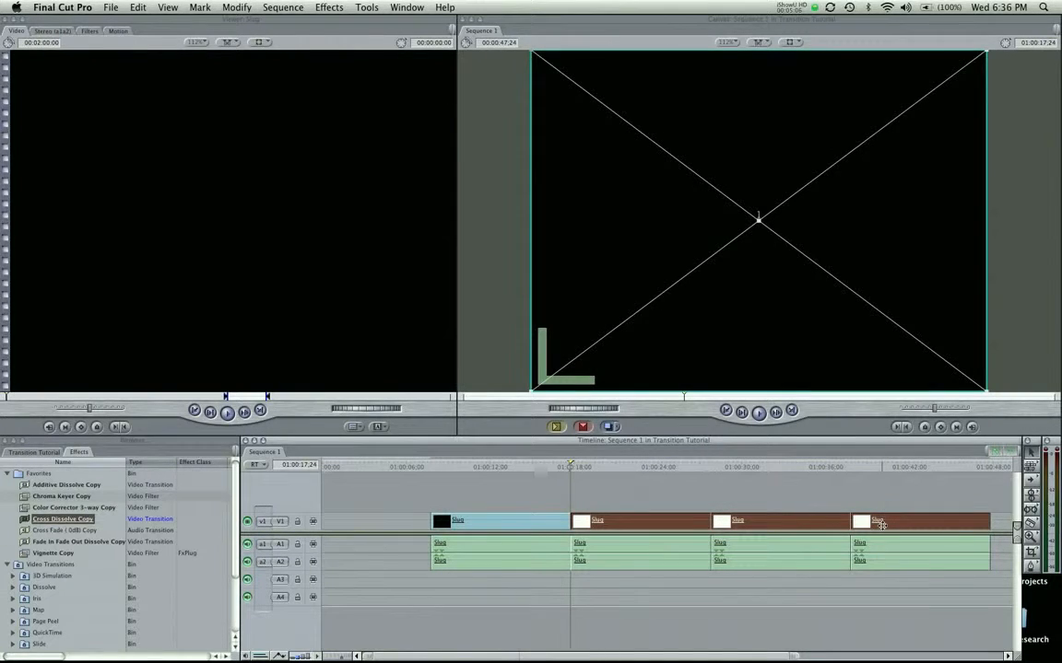
{"action": "left_click_drag", "start_coordinate": [602, 522], "coordinate": [1028, 204]}
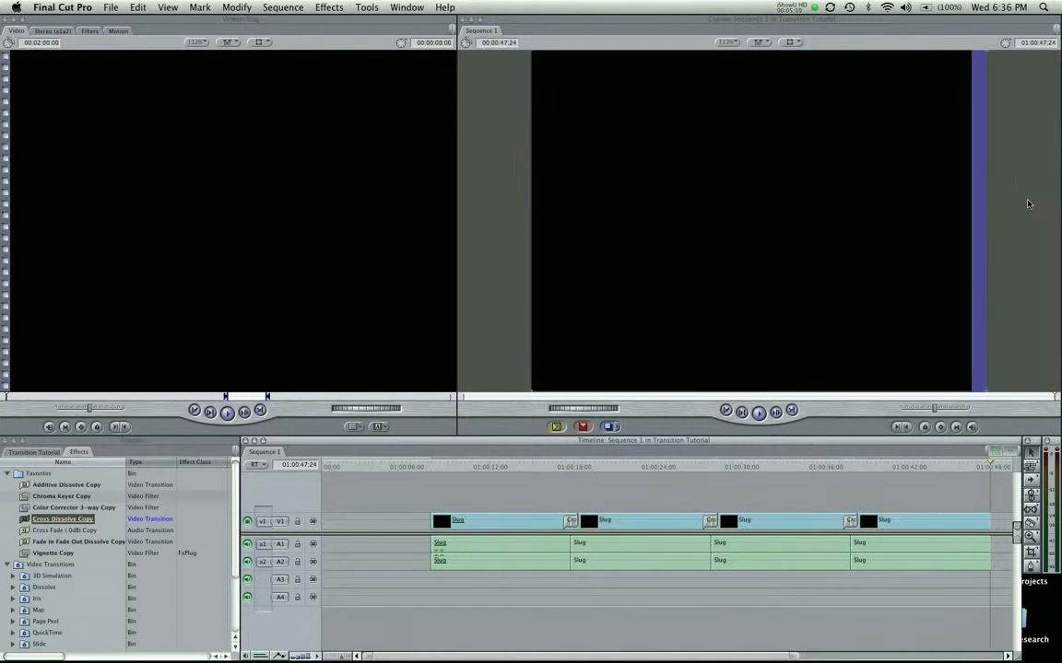
{"action": "left_click_drag", "start_coordinate": [570, 474], "coordinate": [870, 479]}
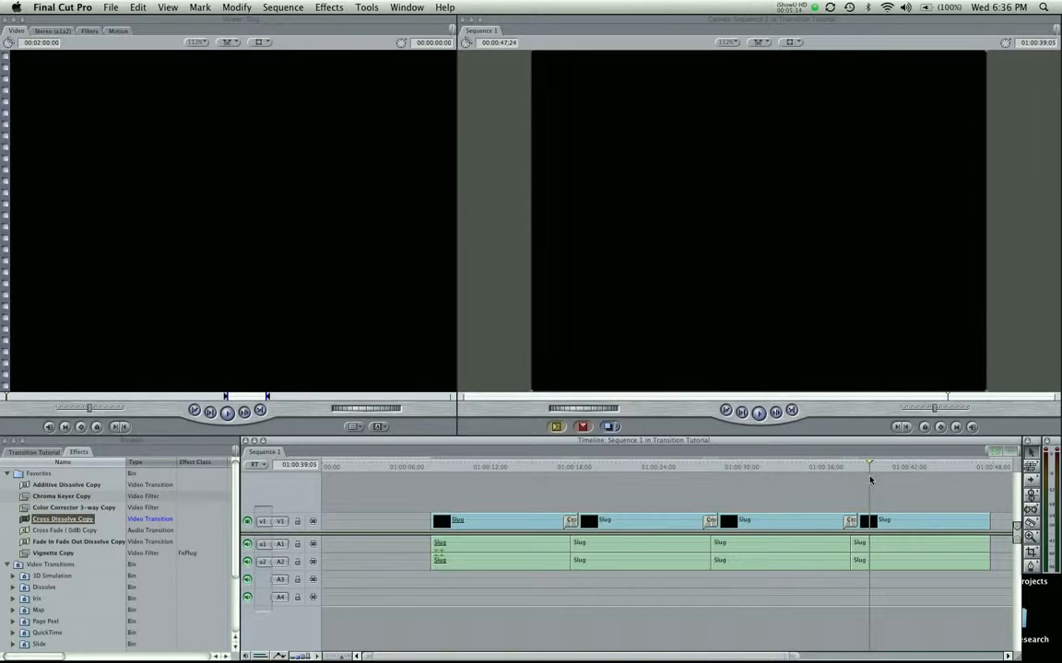
{"action": "left_click_drag", "start_coordinate": [568, 470], "coordinate": [608, 463]}
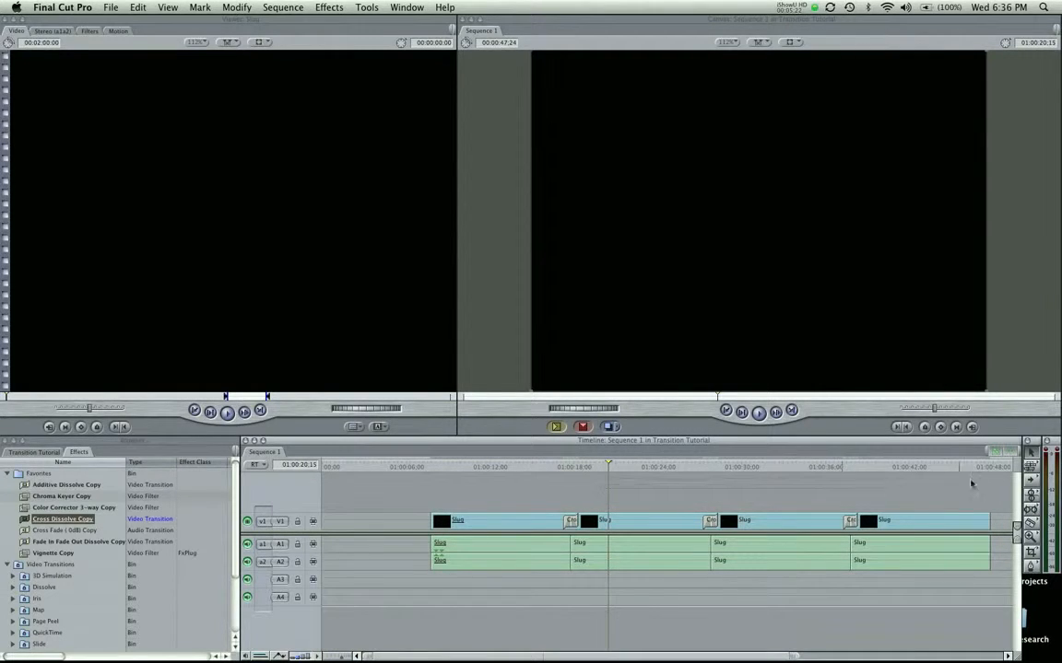
Step: Try moving the second and third Slug video clips earlier onto track V2, and undo back to the sequence without transitions
{"action": "left_click_drag", "start_coordinate": [980, 510], "coordinate": [981, 523]}
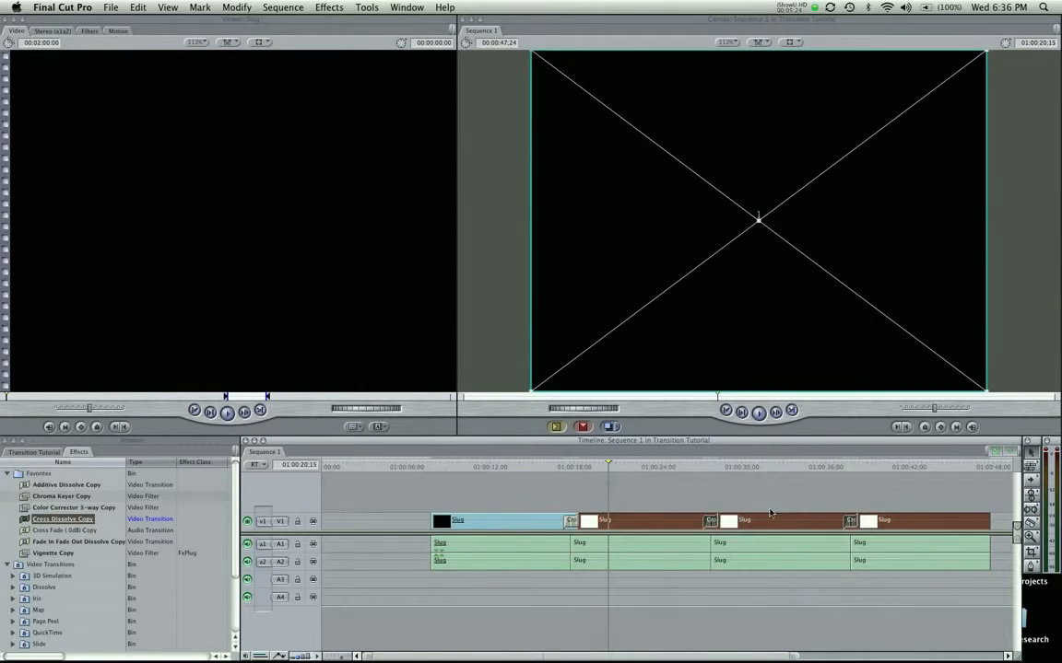
{"action": "left_click", "coordinate": [639, 486]}
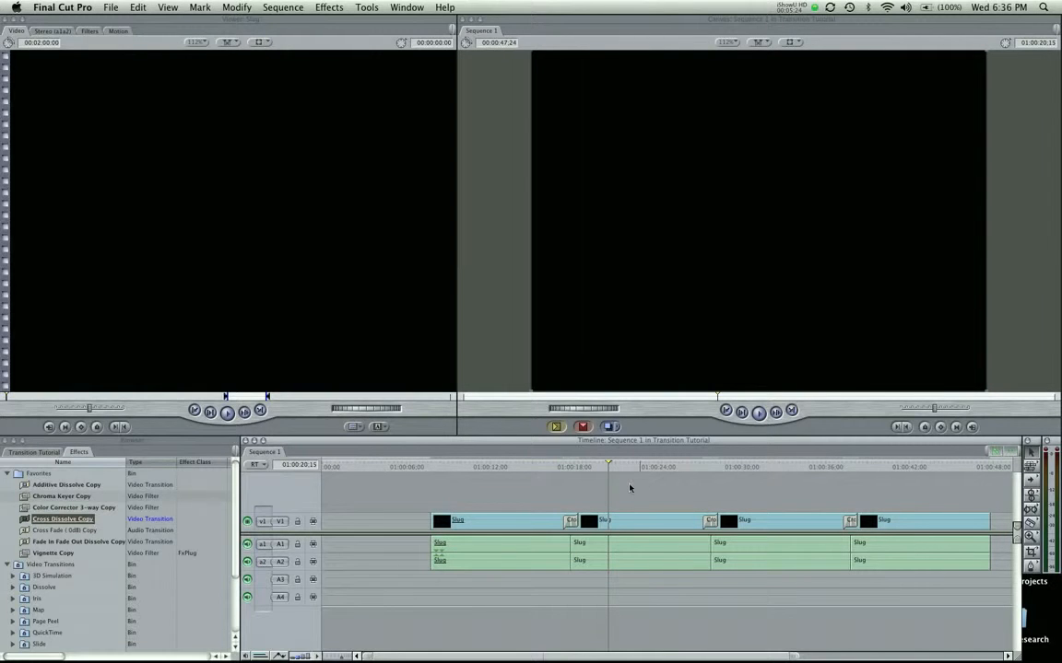
{"action": "left_click", "coordinate": [614, 471]}
{"action": "left_click_drag", "start_coordinate": [736, 489], "coordinate": [662, 498]}
{"action": "left_click", "coordinate": [685, 486]}
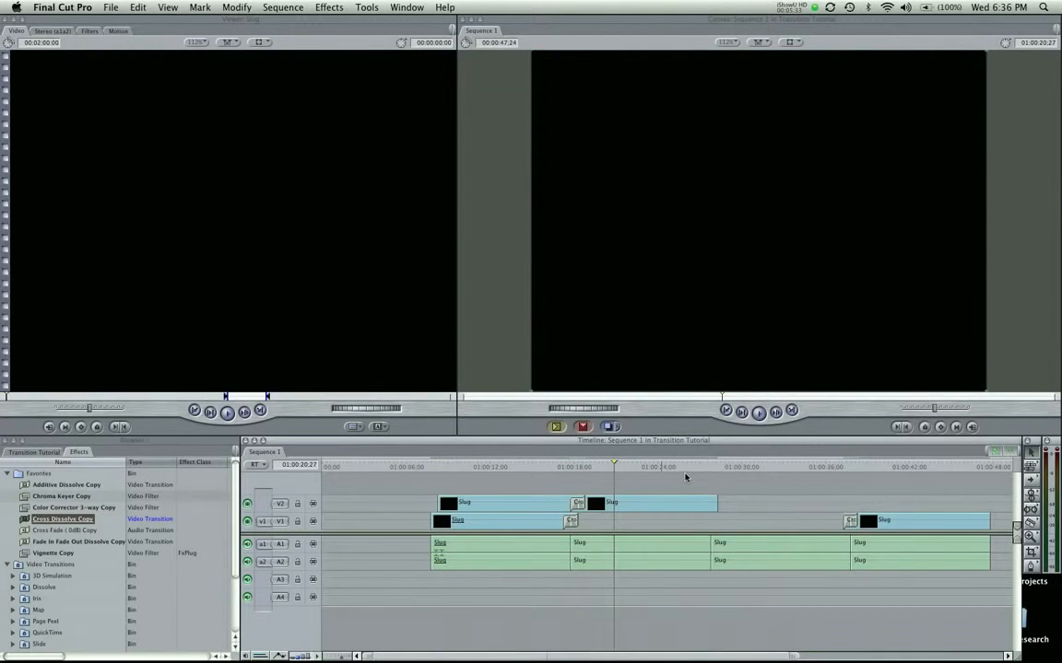
{"action": "key", "text": "super+z"}
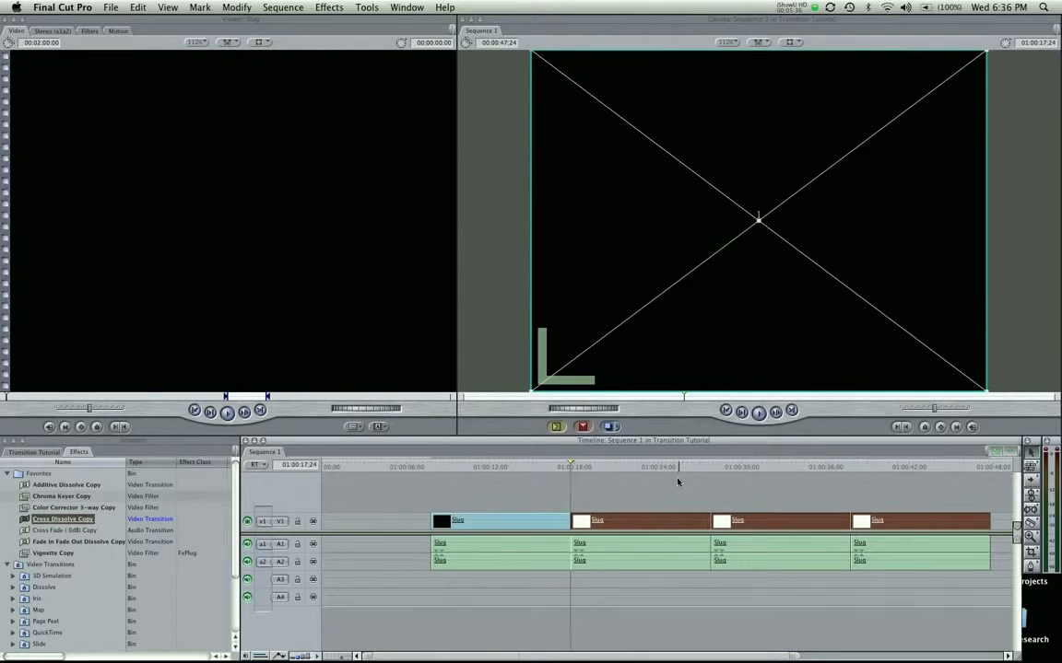
Step: Edit only the audio of the last three Slug clips through the Canvas with the default transition, and check the first two cuts
{"action": "left_click_drag", "start_coordinate": [623, 589], "coordinate": [864, 572]}
{"action": "left_click_drag", "start_coordinate": [797, 599], "coordinate": [809, 574]}
{"action": "left_click_drag", "start_coordinate": [909, 593], "coordinate": [1000, 170]}
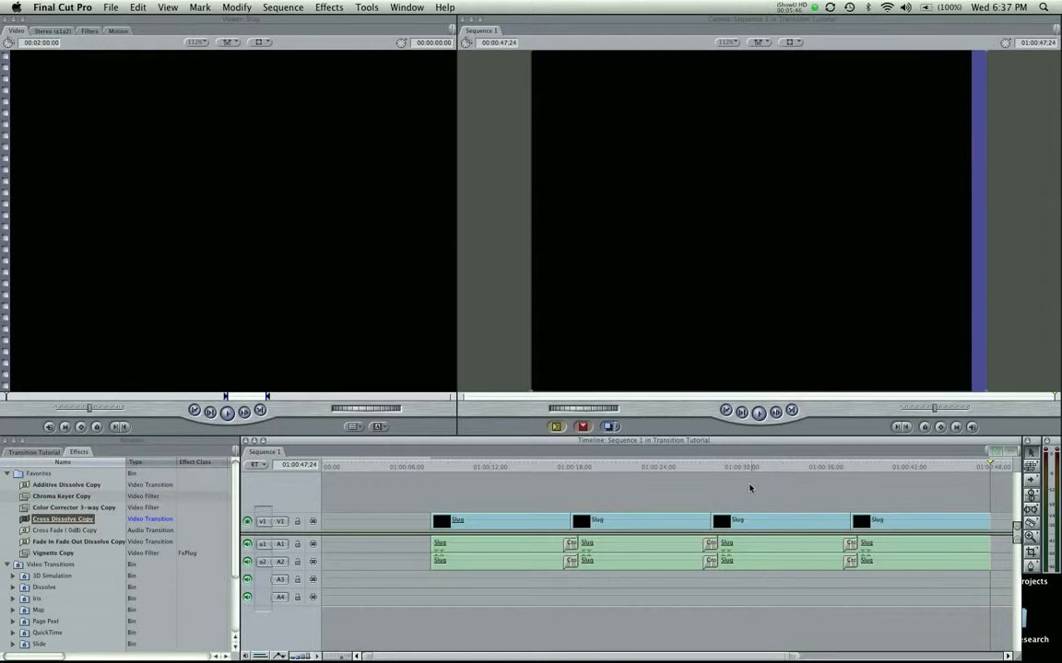
{"action": "left_click", "coordinate": [710, 468]}
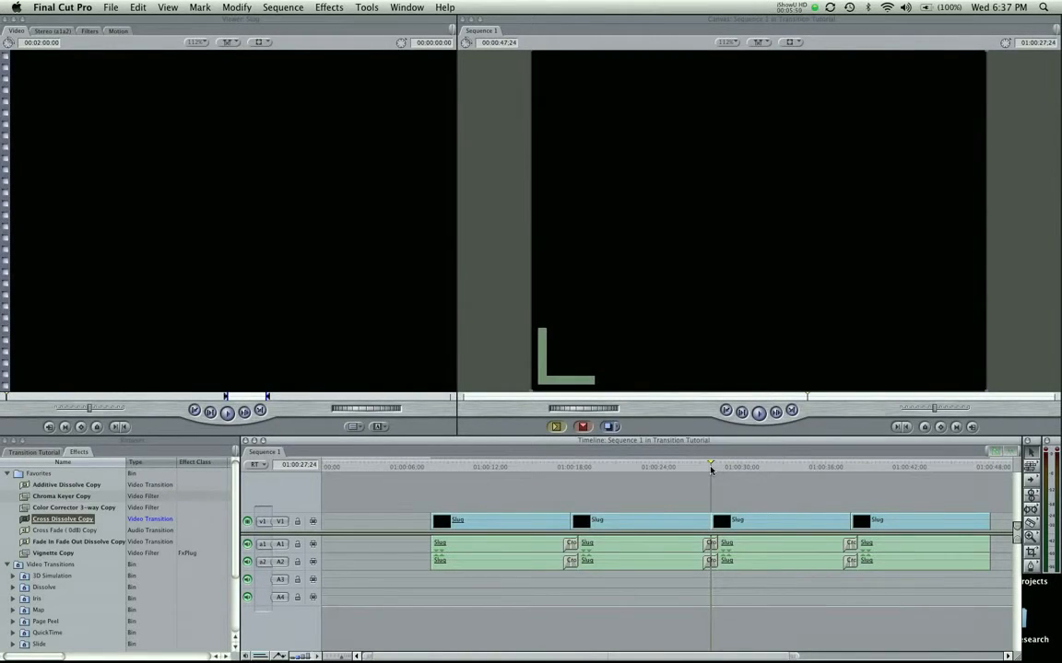
{"action": "left_click_drag", "start_coordinate": [710, 470], "coordinate": [572, 484]}
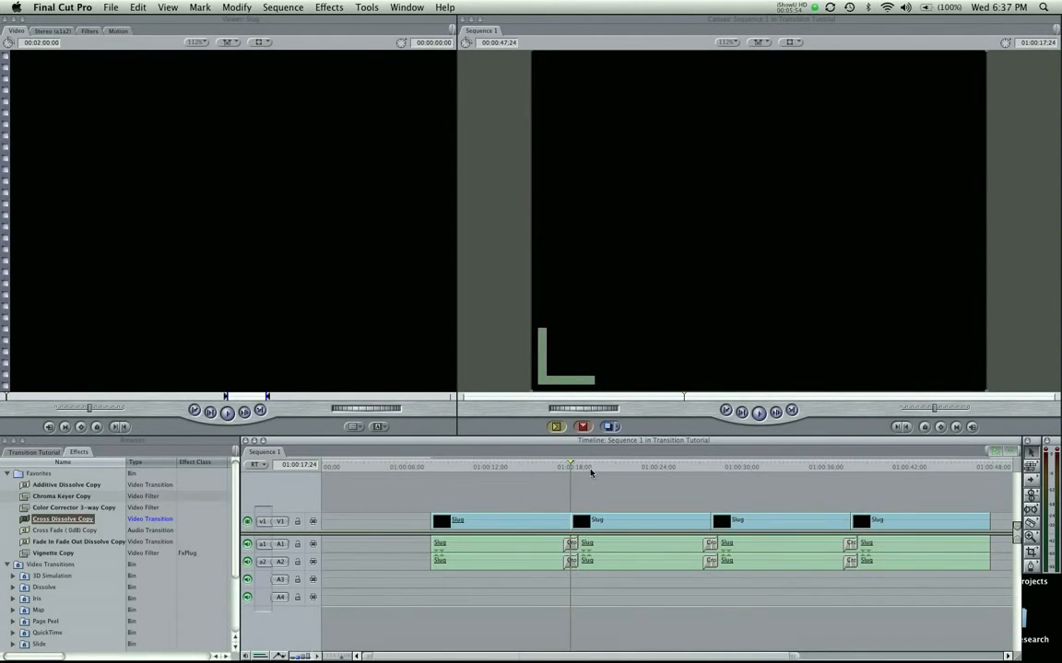